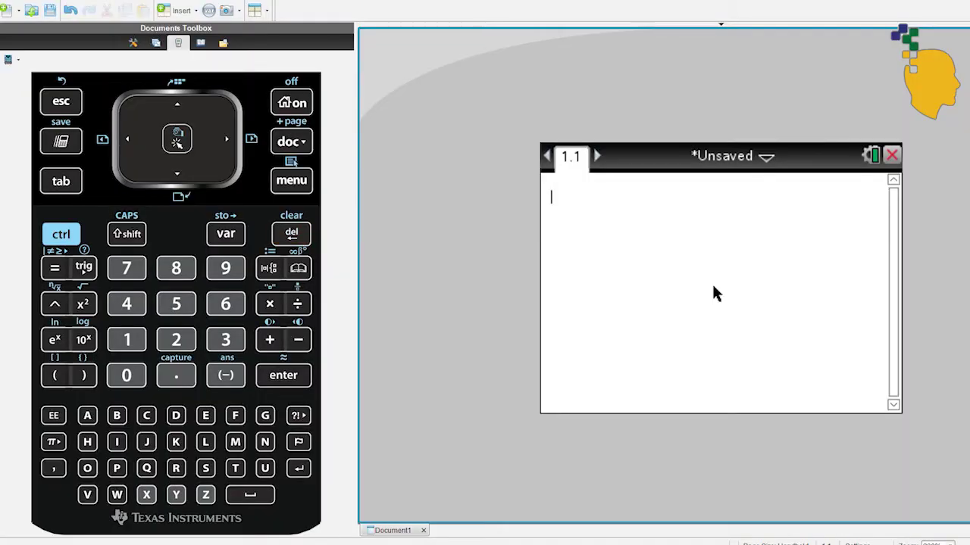
# Step: Enter the line "Let's solve quadratic equations using CAS!" on page 1.1 and select it
pyautogui.write("Let's solv")
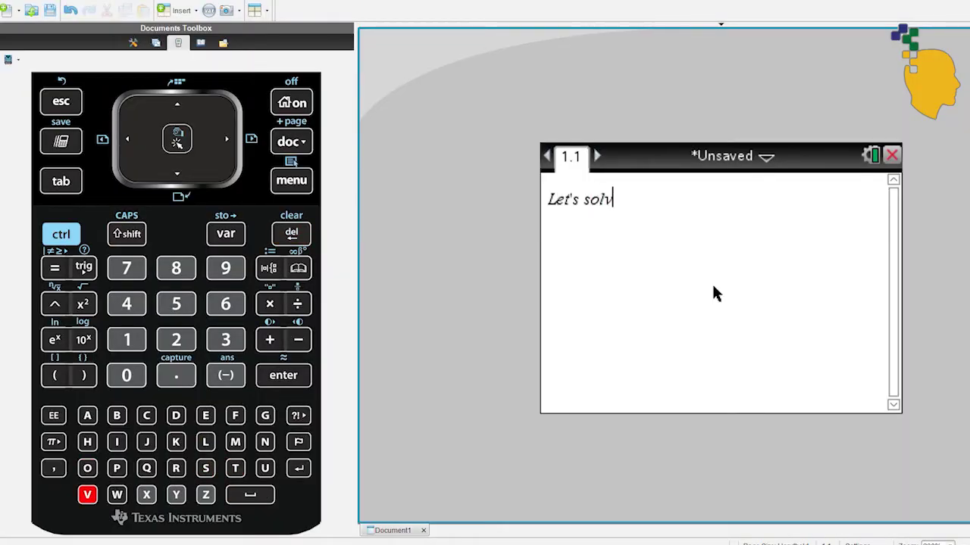
pyautogui.write('e quadrat')
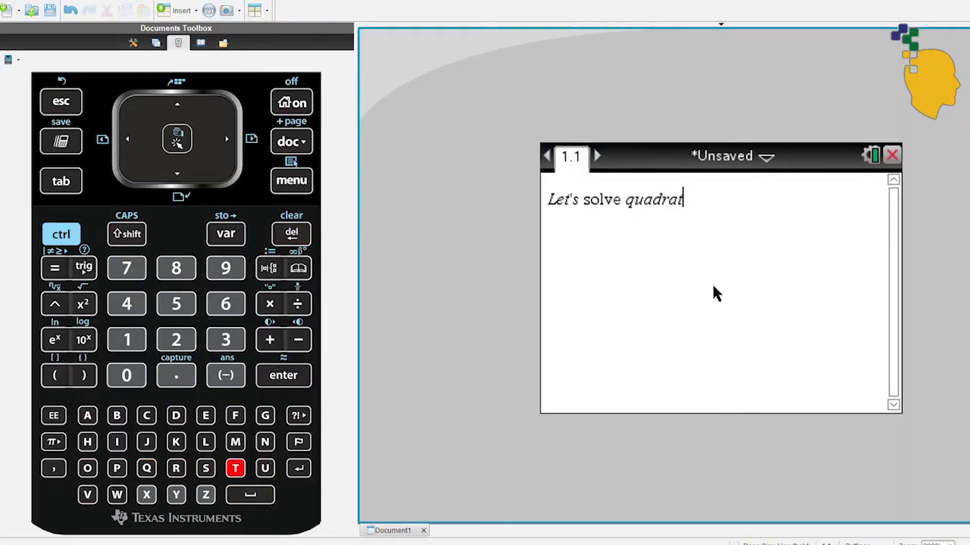
pyautogui.write('ic equ')
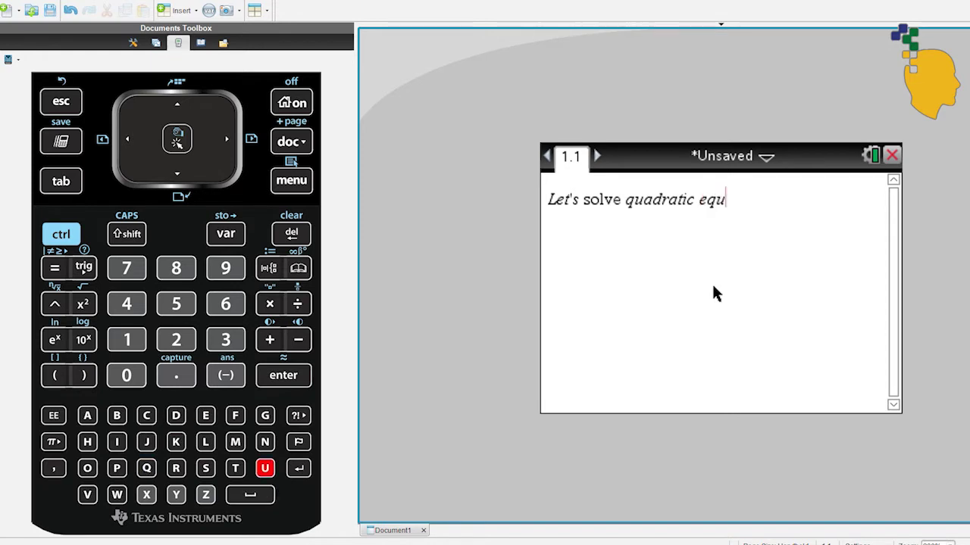
pyautogui.write('ations using')
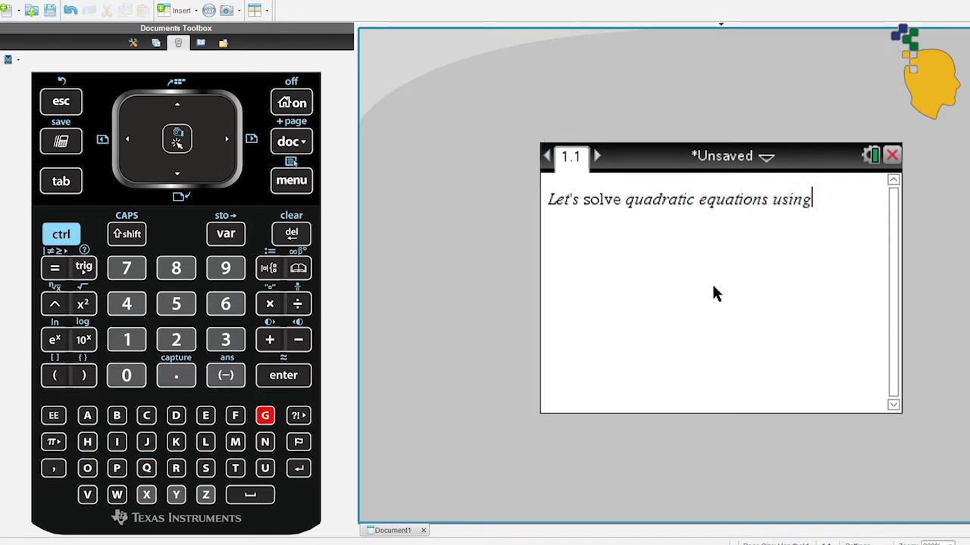
pyautogui.write(' CAS!')
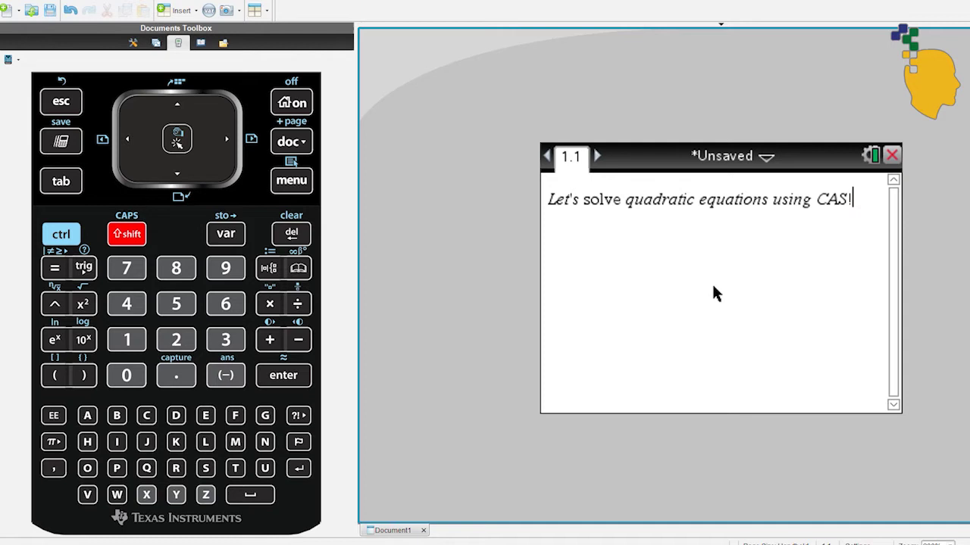
pyautogui.press('Return')
pyautogui.press('Return')
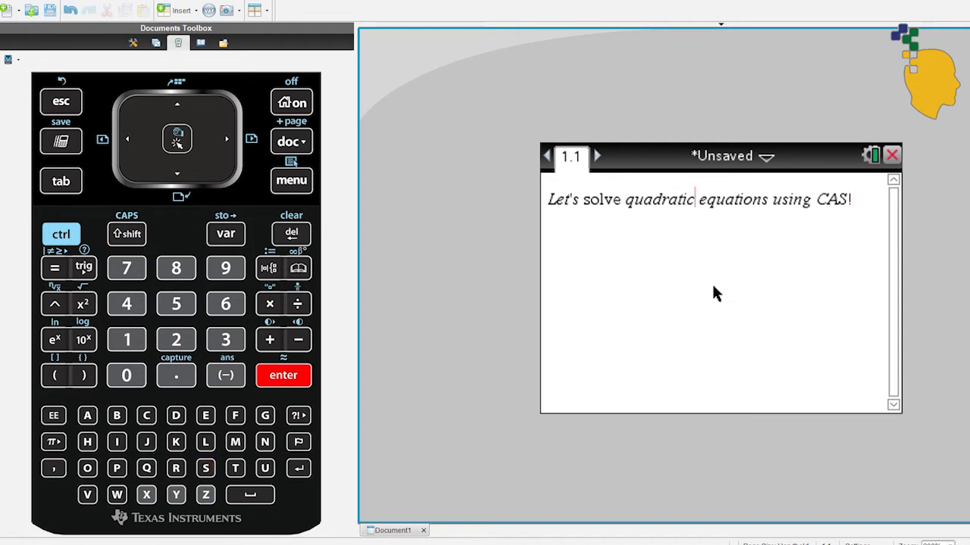
pyautogui.click(861, 200)
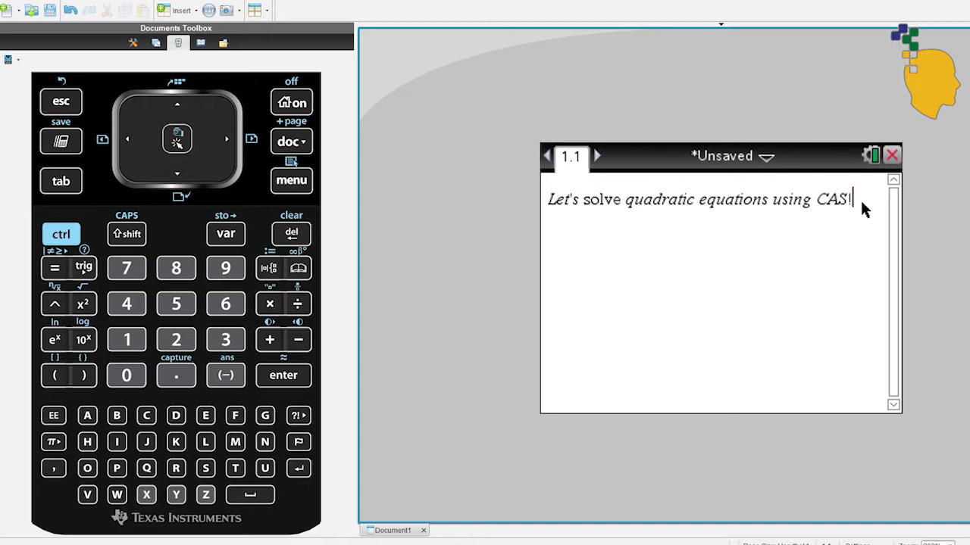
pyautogui.moveTo(861, 201); pyautogui.dragTo(600, 213)
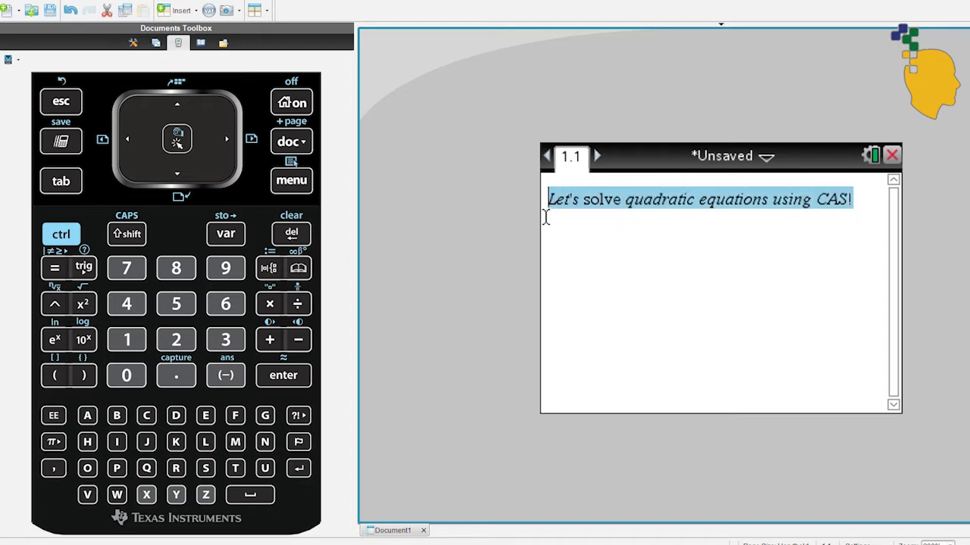
# Step: Replace the sentence with solve(x^2+4x+3=0,x), returning x=-3 or x=-1
pyautogui.press('BackSpace')
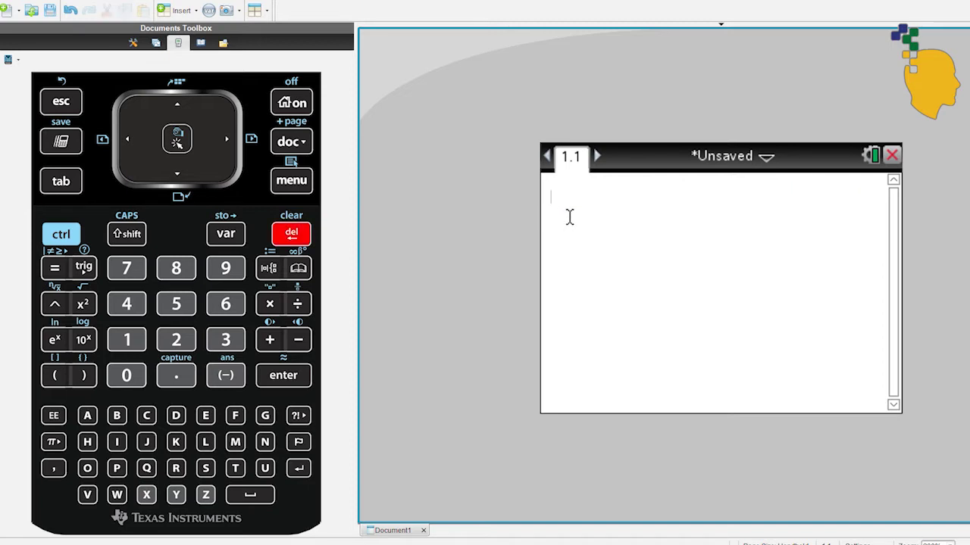
pyautogui.hotkey('ctrl', 'm')
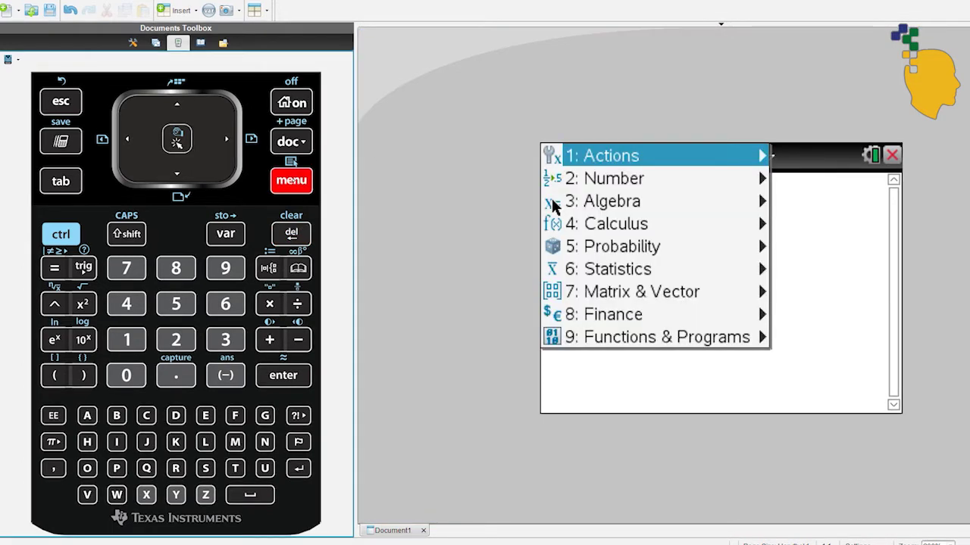
pyautogui.click(677, 203)
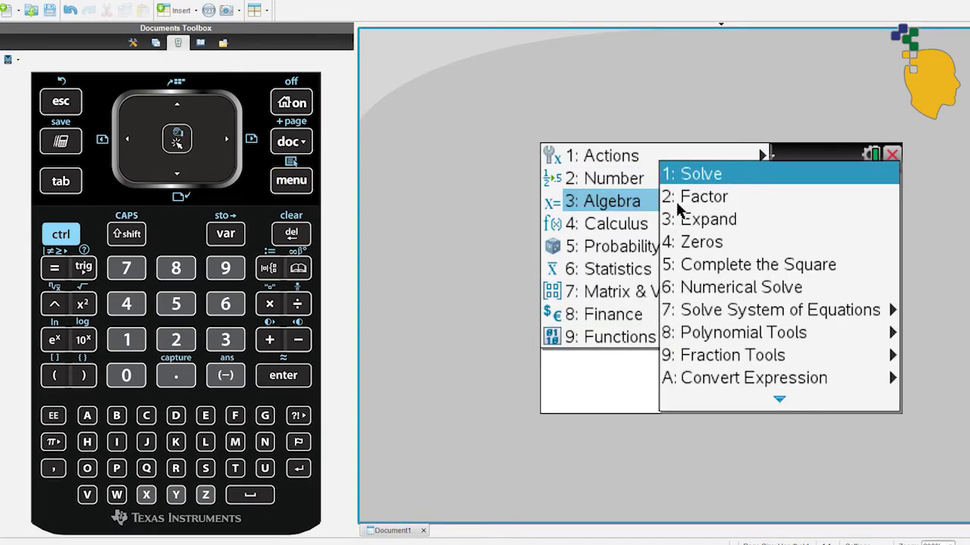
pyautogui.click(741, 180)
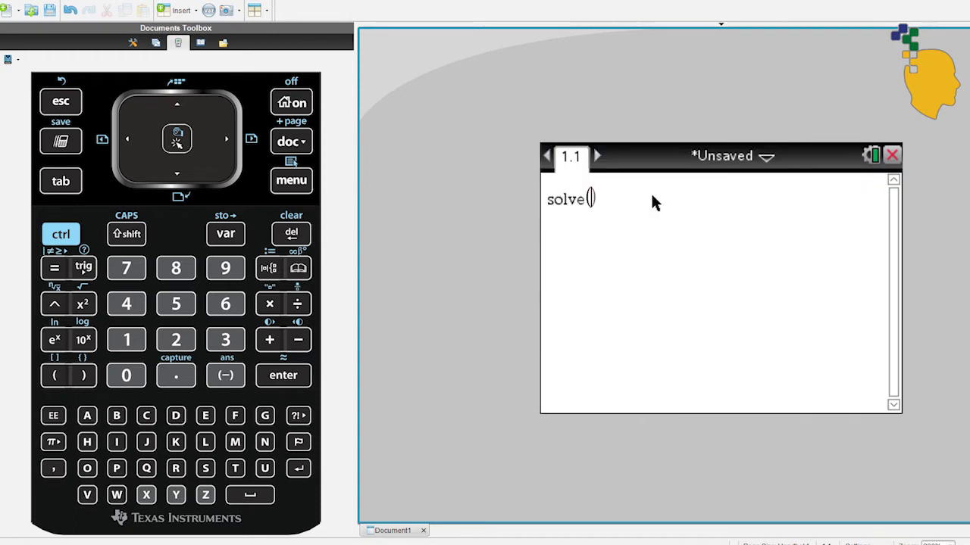
pyautogui.write('x^2')
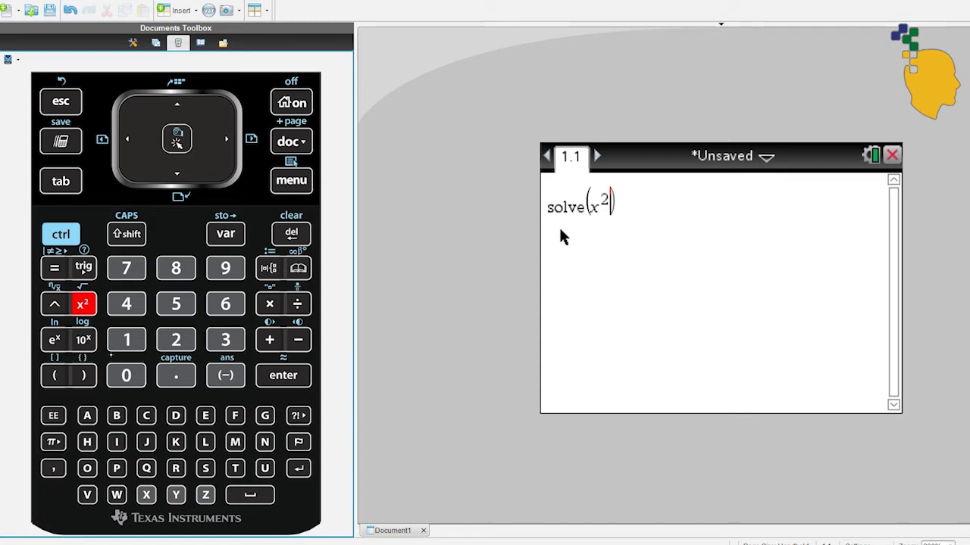
pyautogui.write('+')
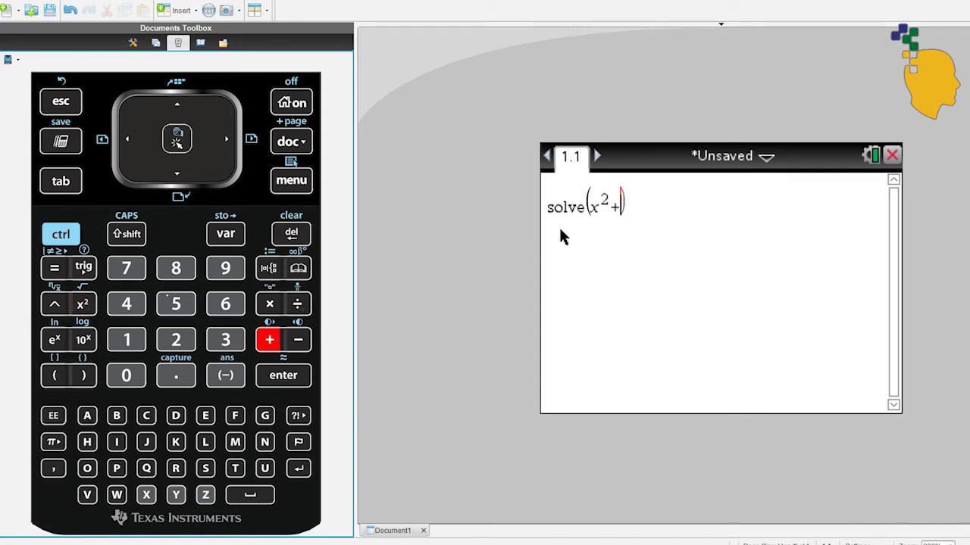
pyautogui.write('4')
pyautogui.write('x+')
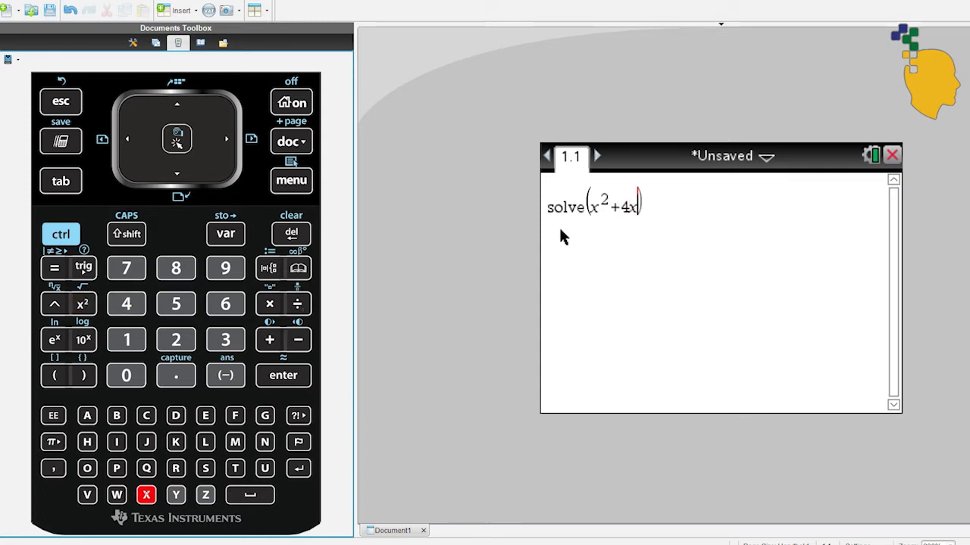
pyautogui.write('3=')
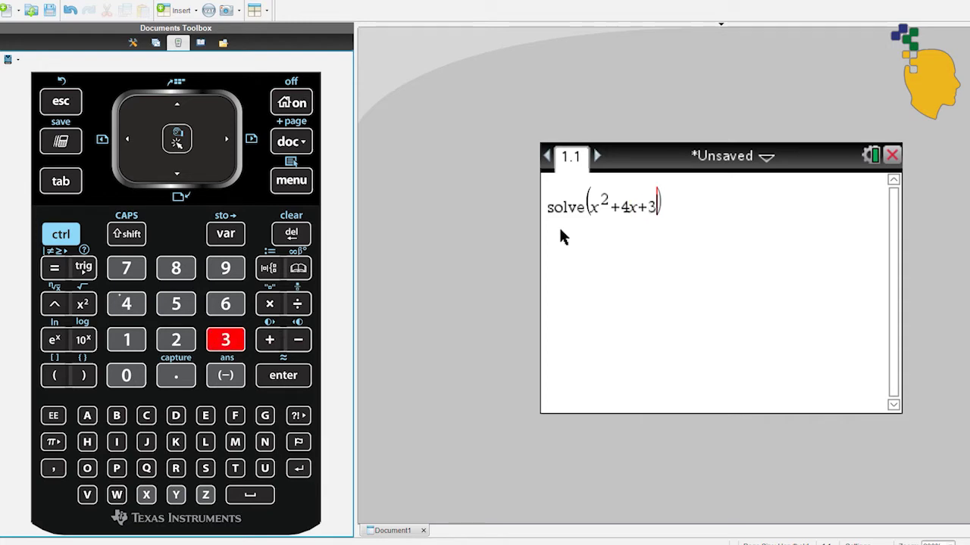
pyautogui.write('0')
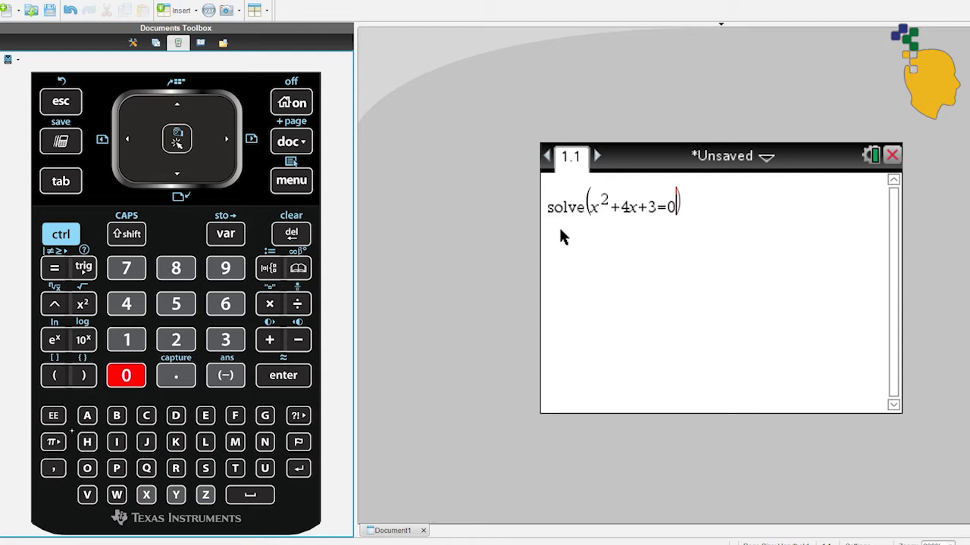
pyautogui.write(',x')
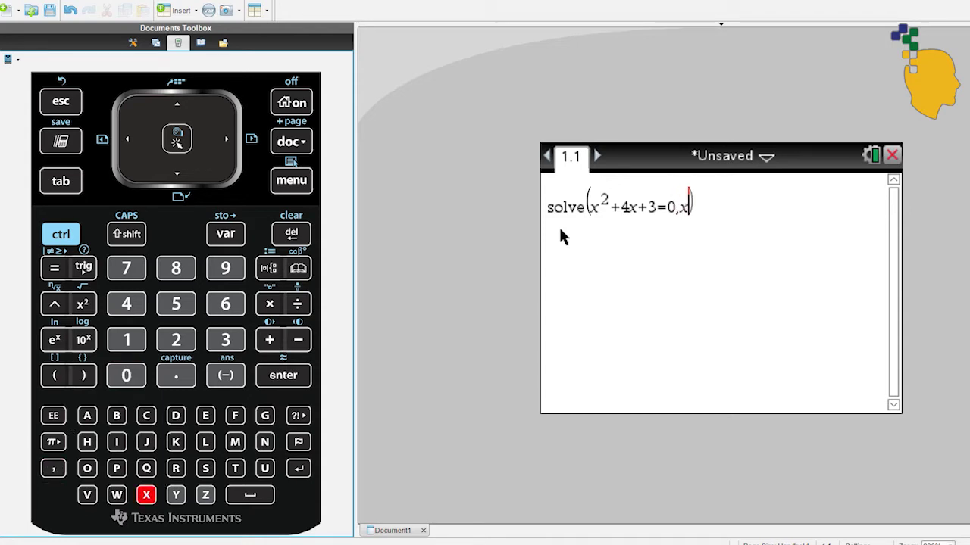
pyautogui.press('Return')
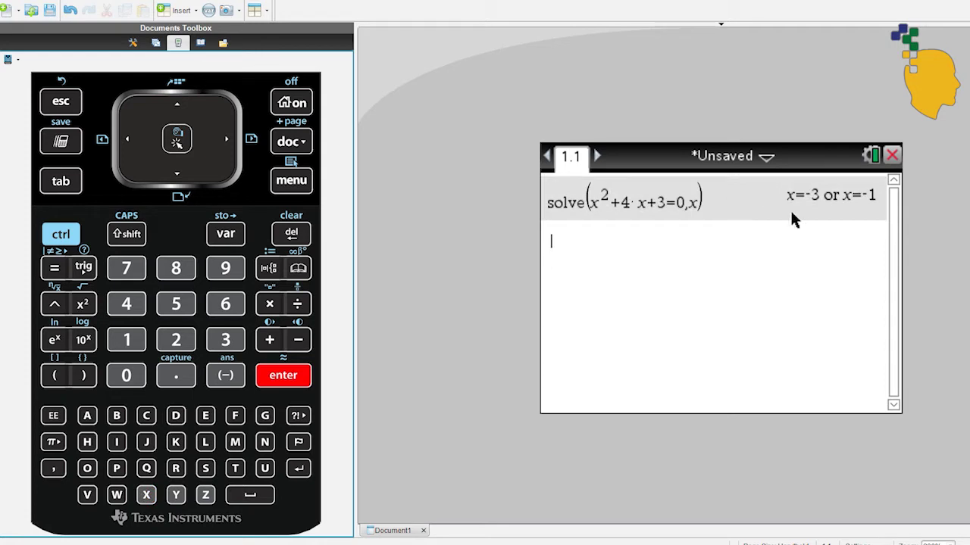
pyautogui.click(566, 242)
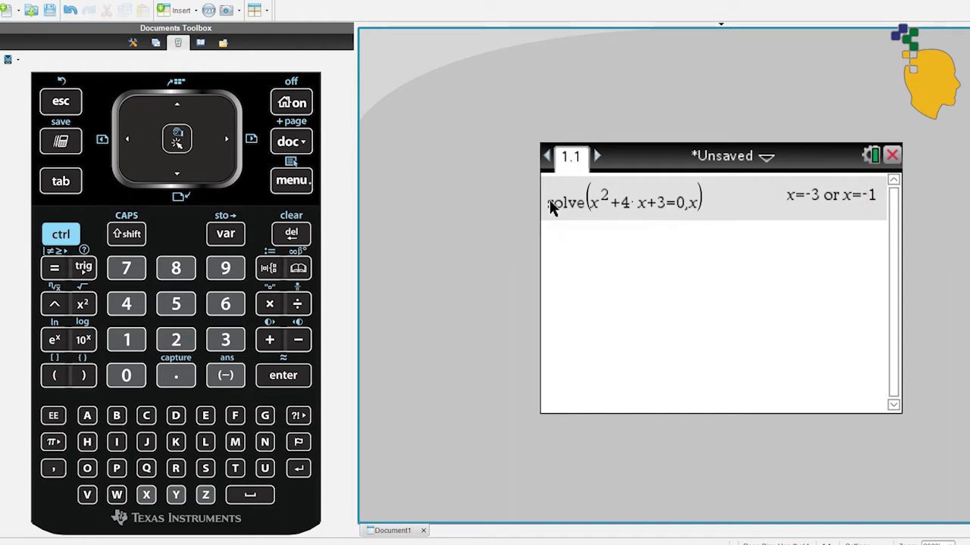
# Step: Solve 2x^2+9x+1=0 for x exactly, then approximate the roots as -4.386 and -0.114
pyautogui.hotkey('ctrl', 'm')
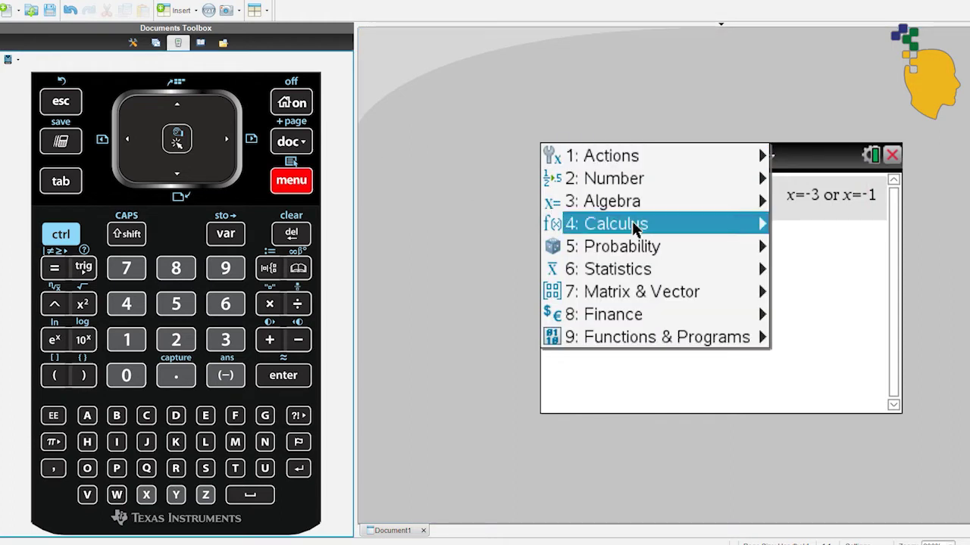
pyautogui.click(641, 200)
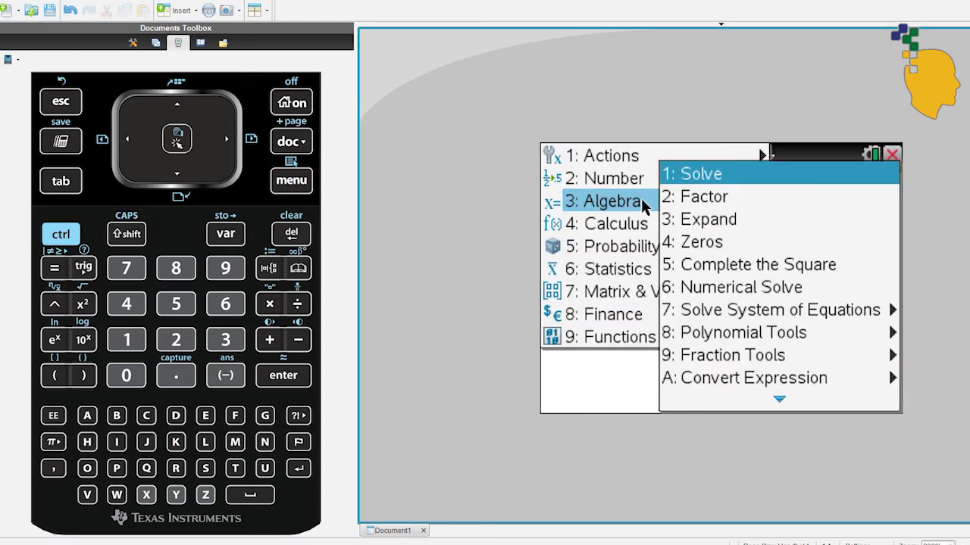
pyautogui.click(727, 175)
pyautogui.write('2')
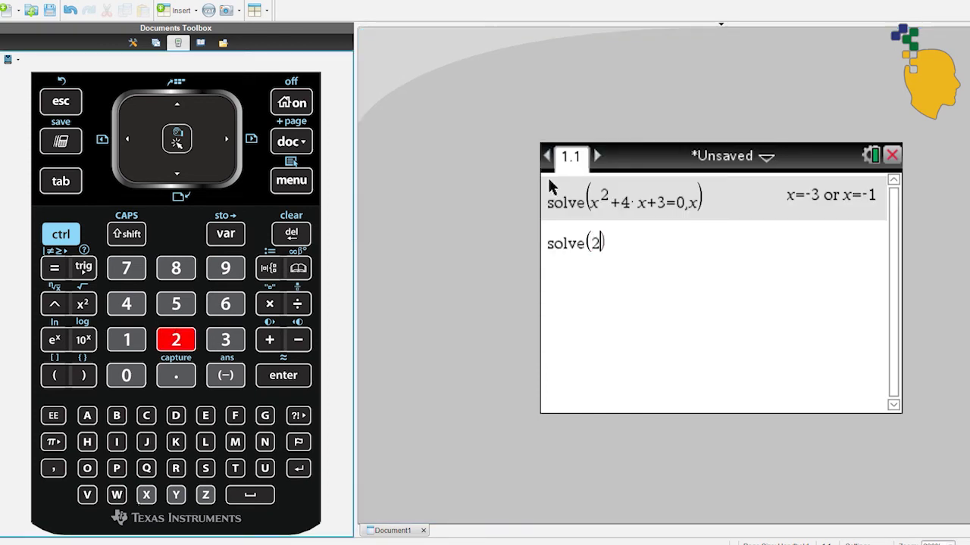
pyautogui.write('x^2')
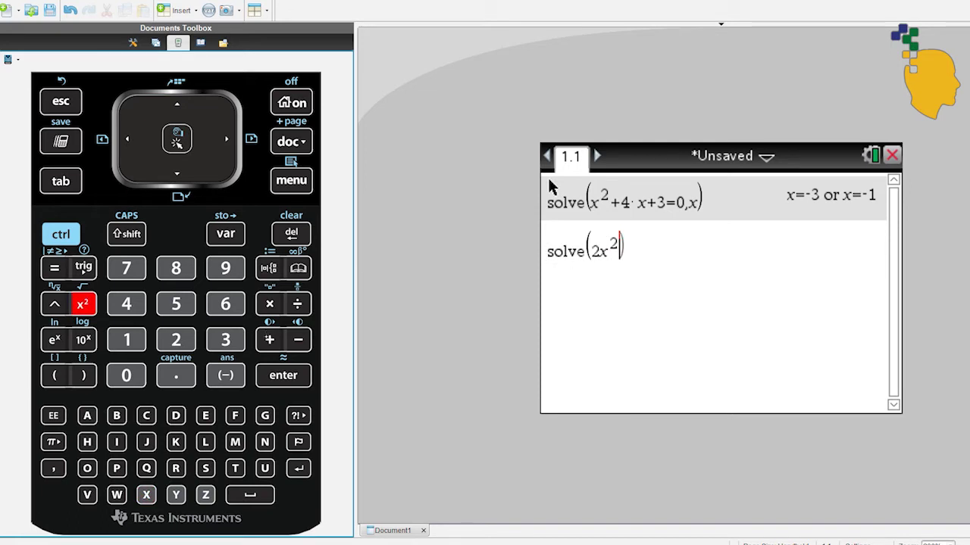
pyautogui.write('+9x')
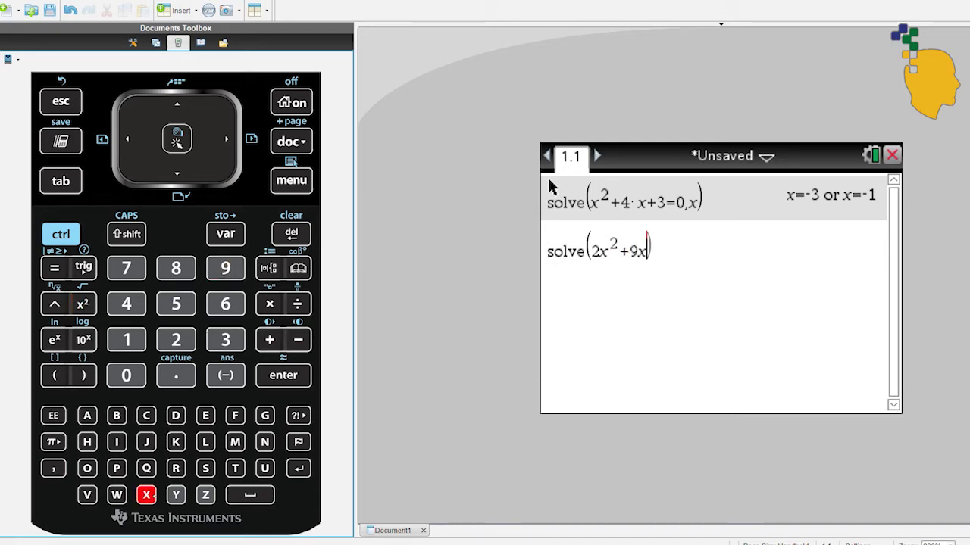
pyautogui.write('+1')
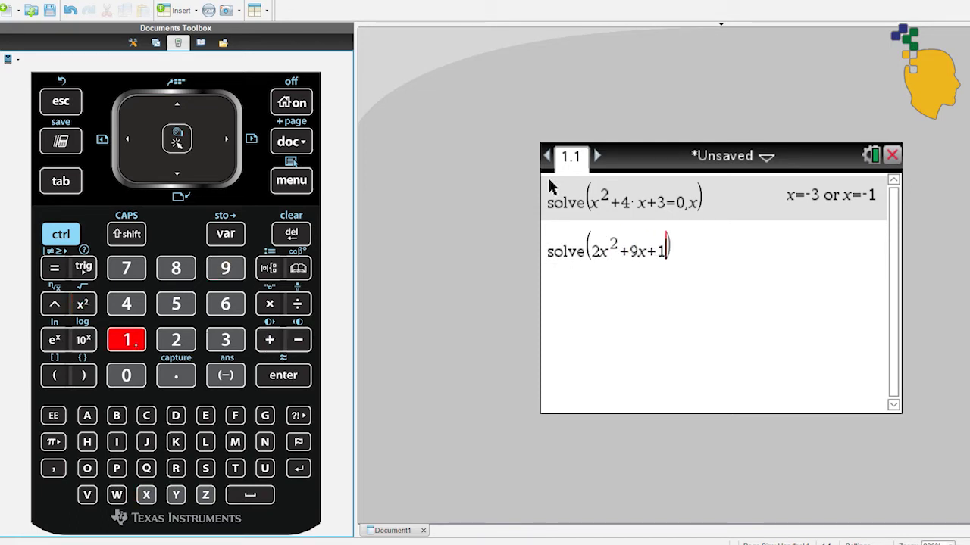
pyautogui.write('=0,x')
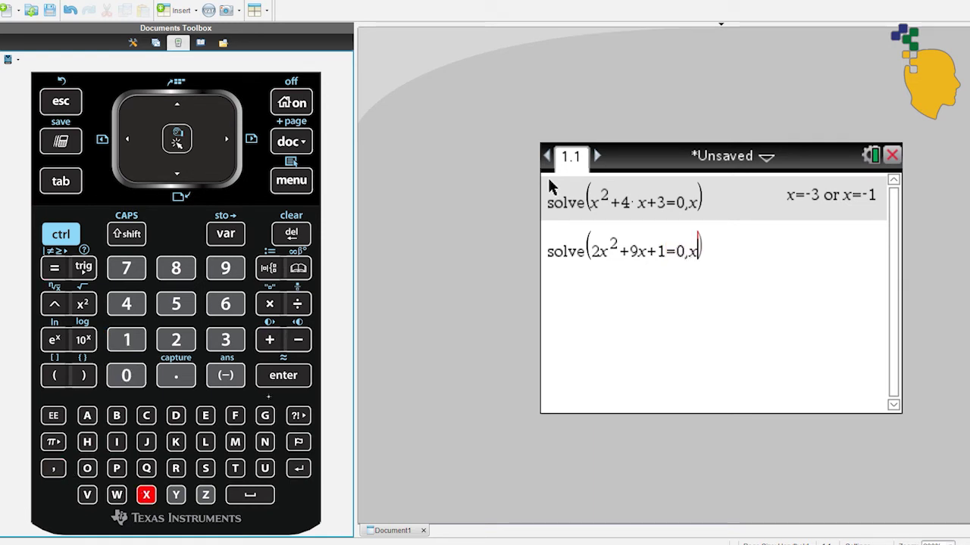
pyautogui.press('Return')
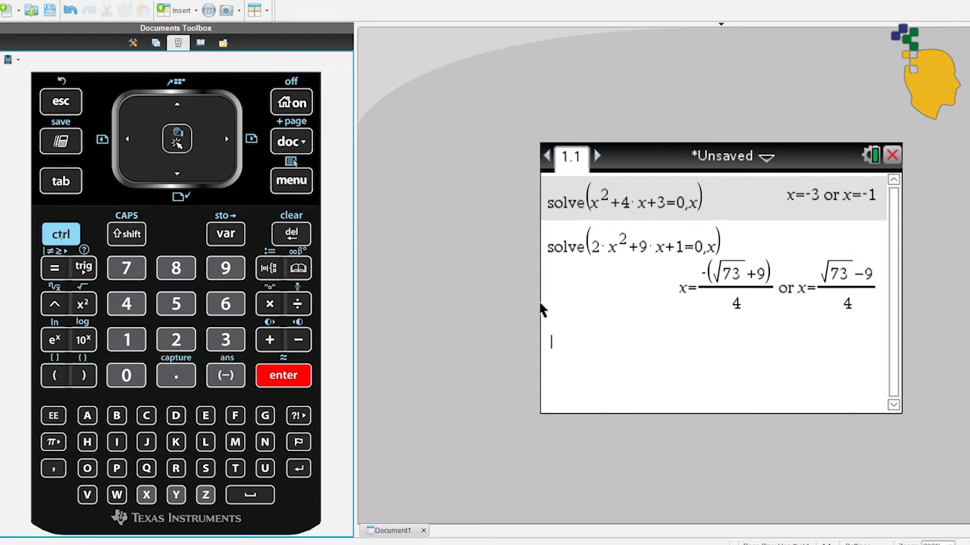
pyautogui.press('ctrl')
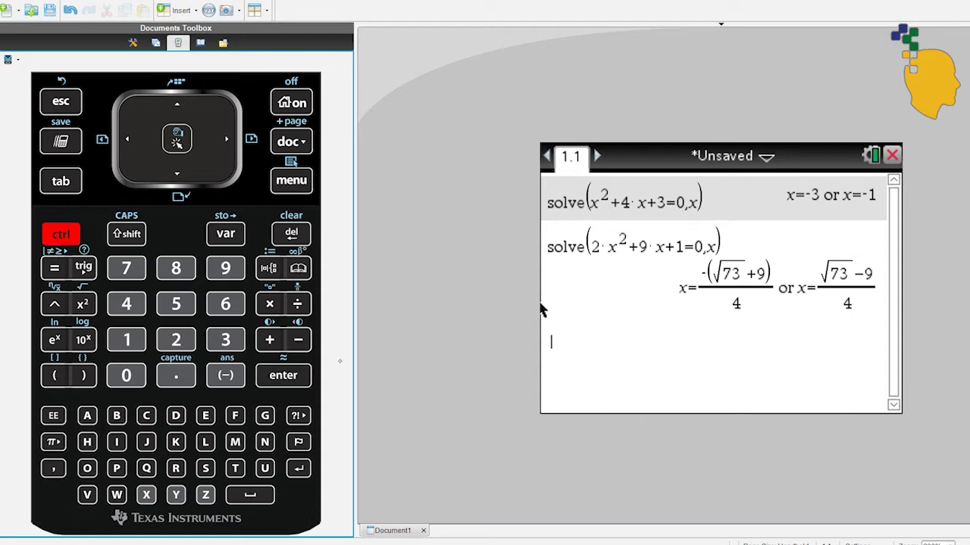
pyautogui.hotkey('ctrl', 'Return')
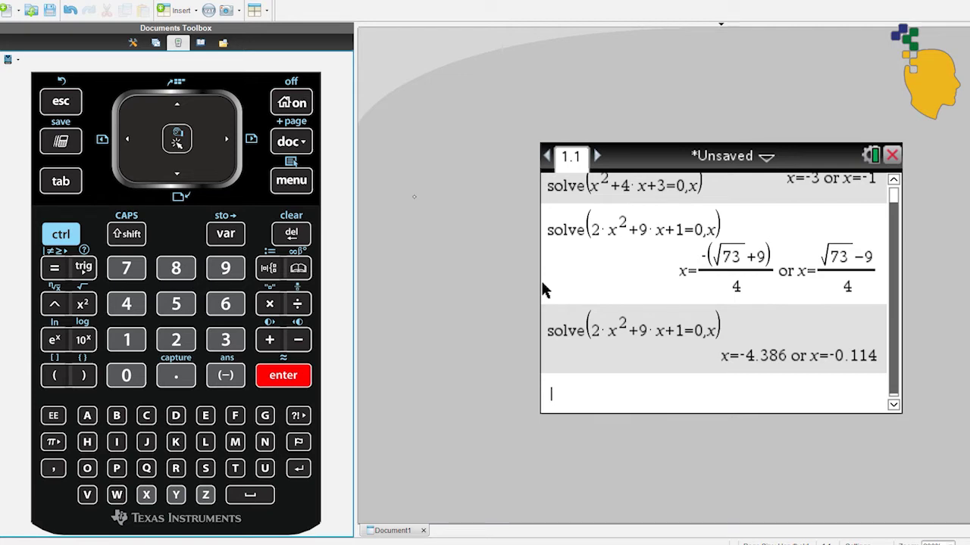
# Step: Solve x^2+x+5=0 for x, which returns false (no real roots)
pyautogui.hotkey('ctrl', 'm')
pyautogui.write('3')
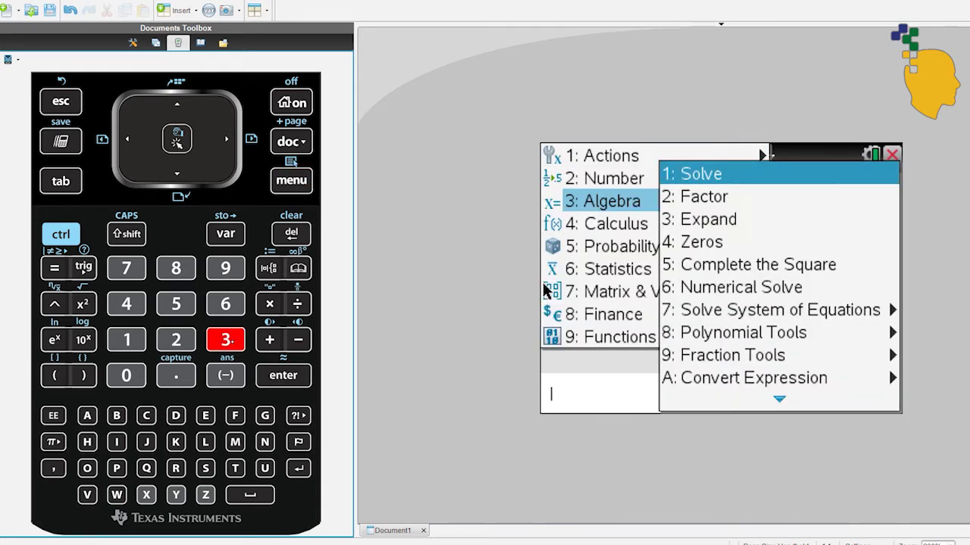
pyautogui.write('1')
pyautogui.write('x')
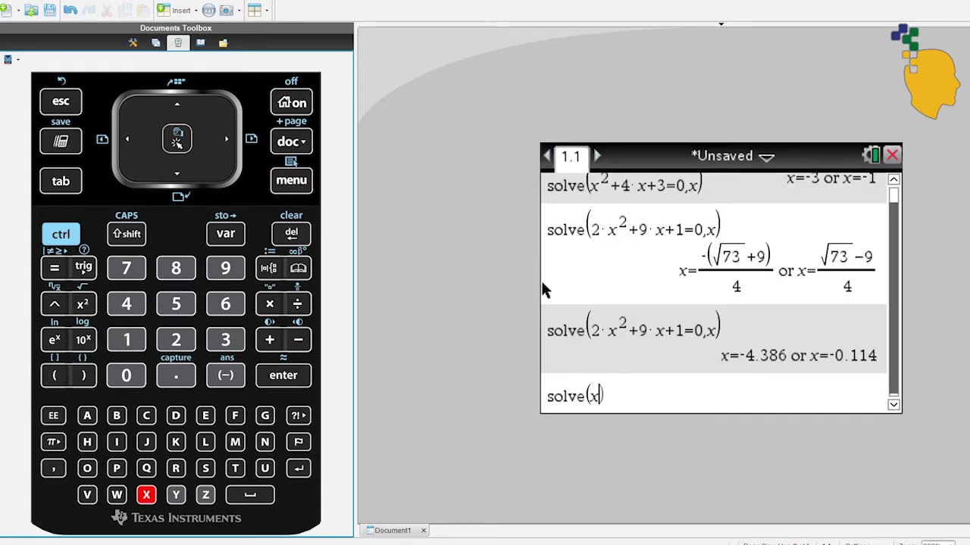
pyautogui.write('²')
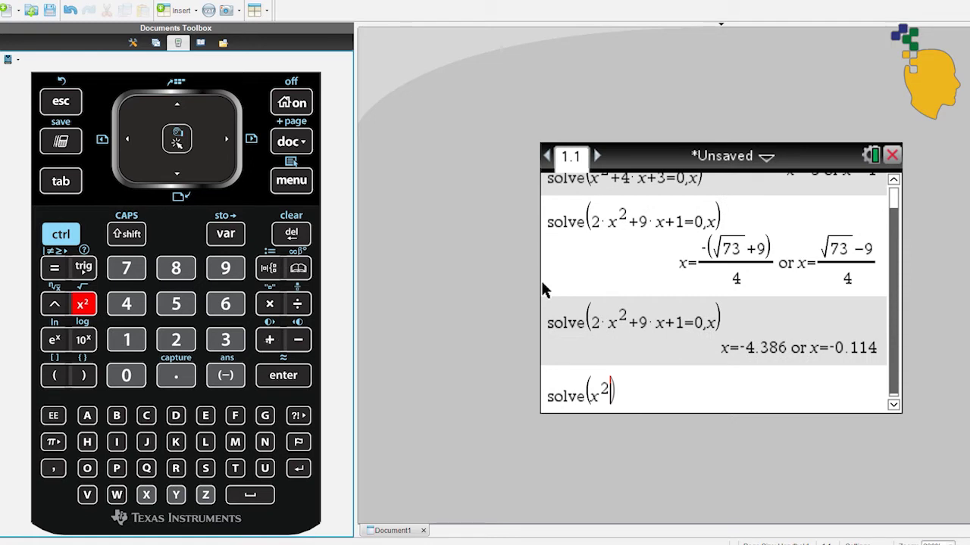
pyautogui.write('+')
pyautogui.write('x+')
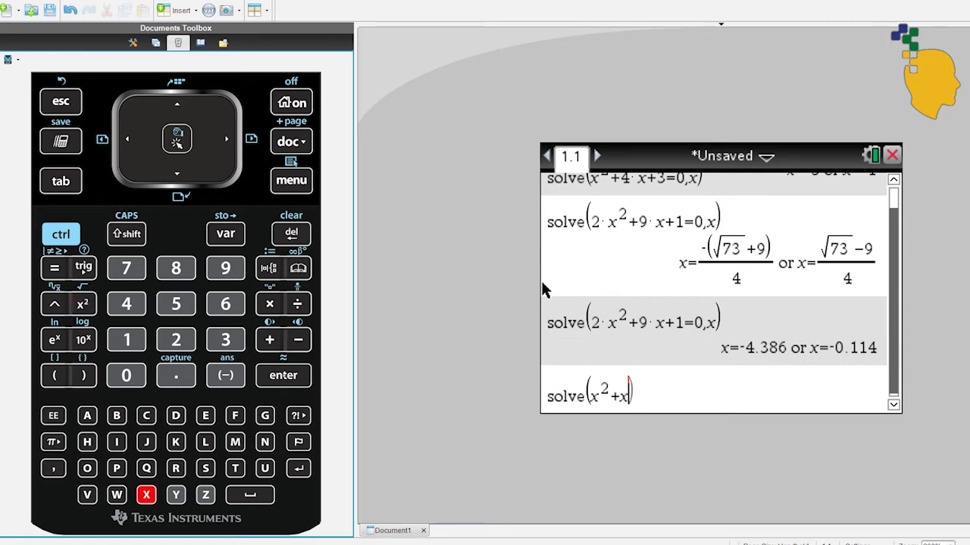
pyautogui.write('5=0')
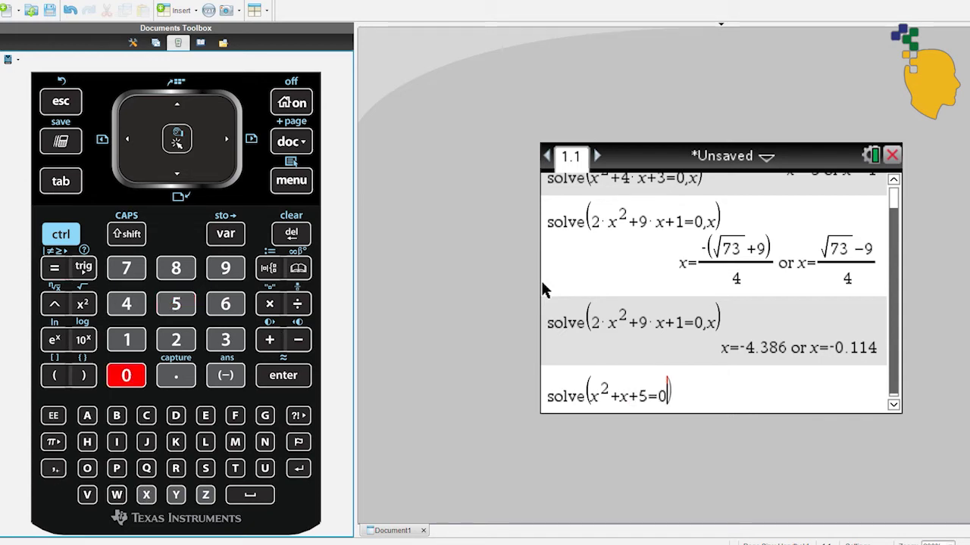
pyautogui.write(',x')
pyautogui.press('Return')
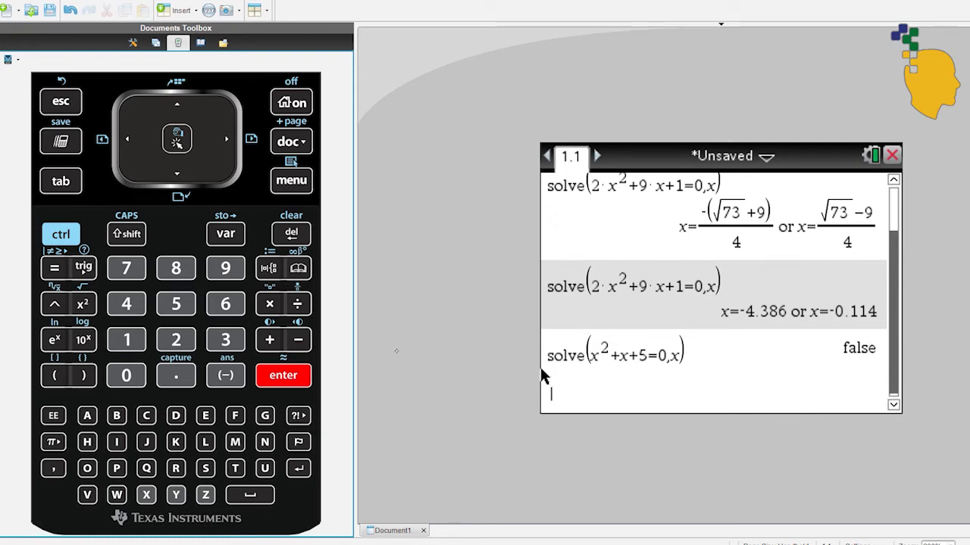
# Step: Apply completeSquare to x^2+4x-2 in x, getting (x+2)^2-6
pyautogui.hotkey('ctrl', 'm')
pyautogui.press('Down')
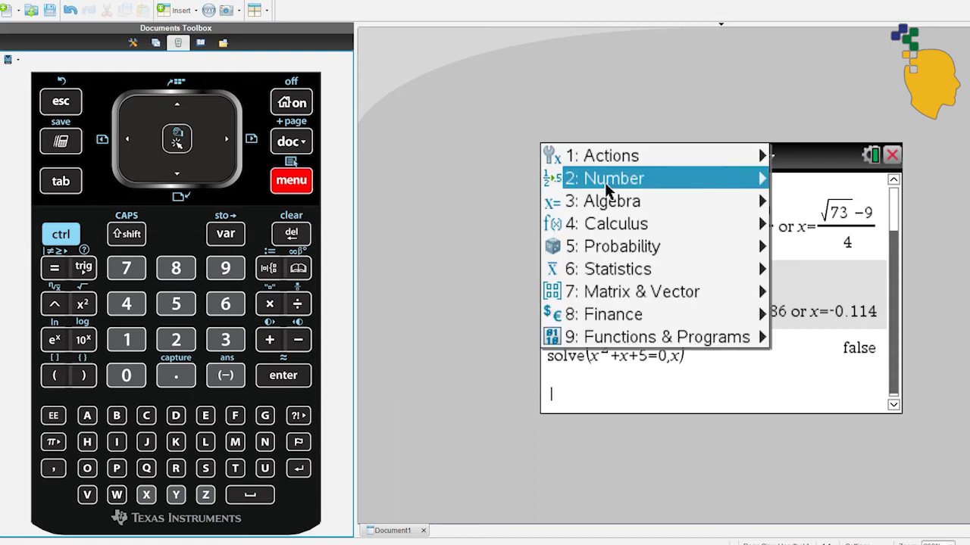
pyautogui.moveTo(653, 204)
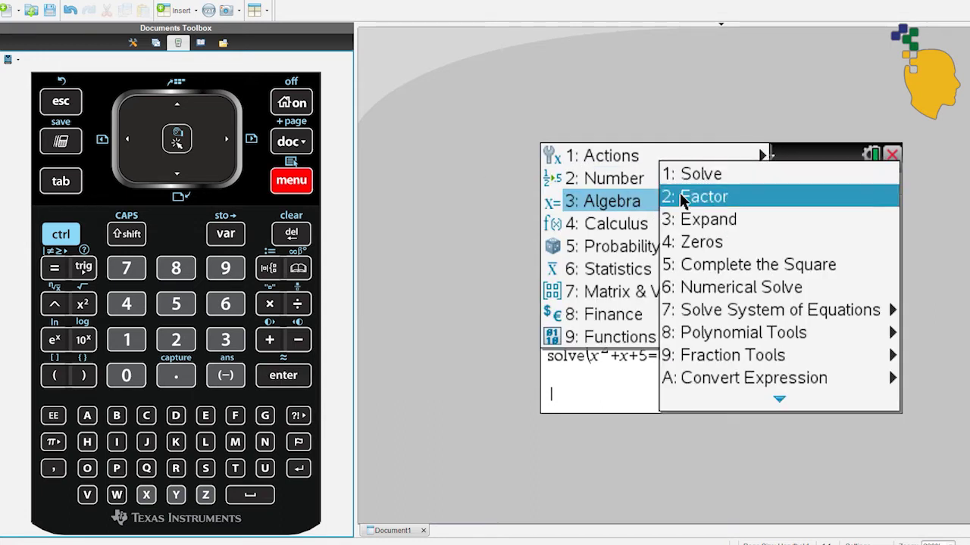
pyautogui.click(885, 264)
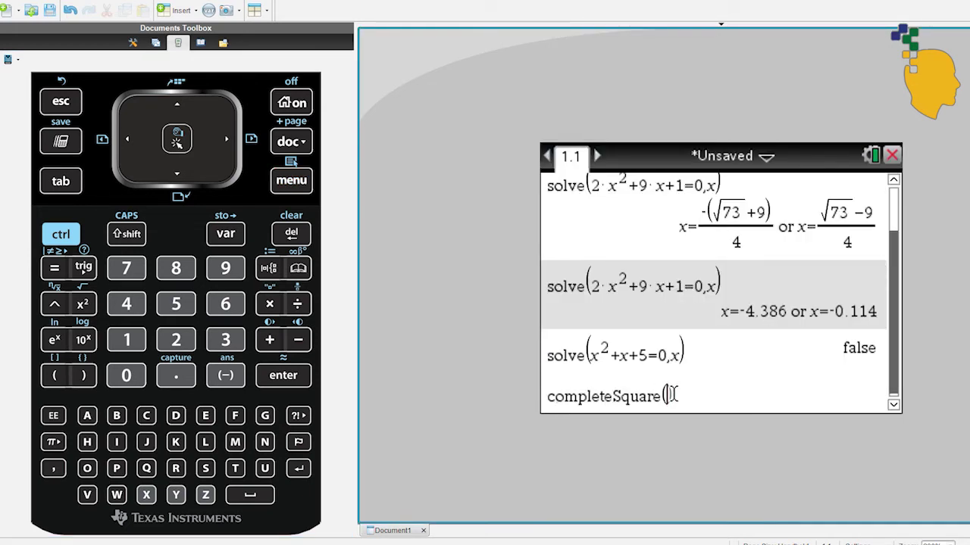
pyautogui.write('x')
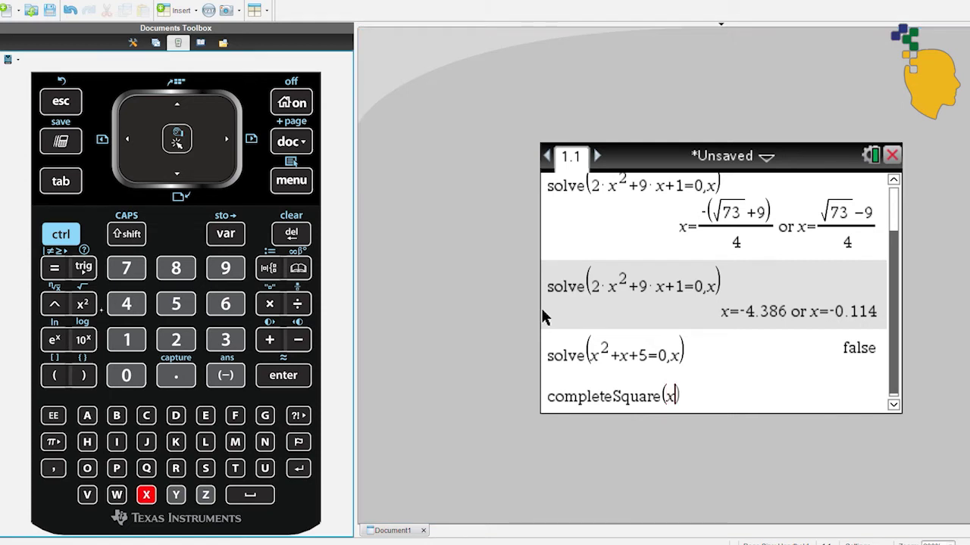
pyautogui.write('^2+')
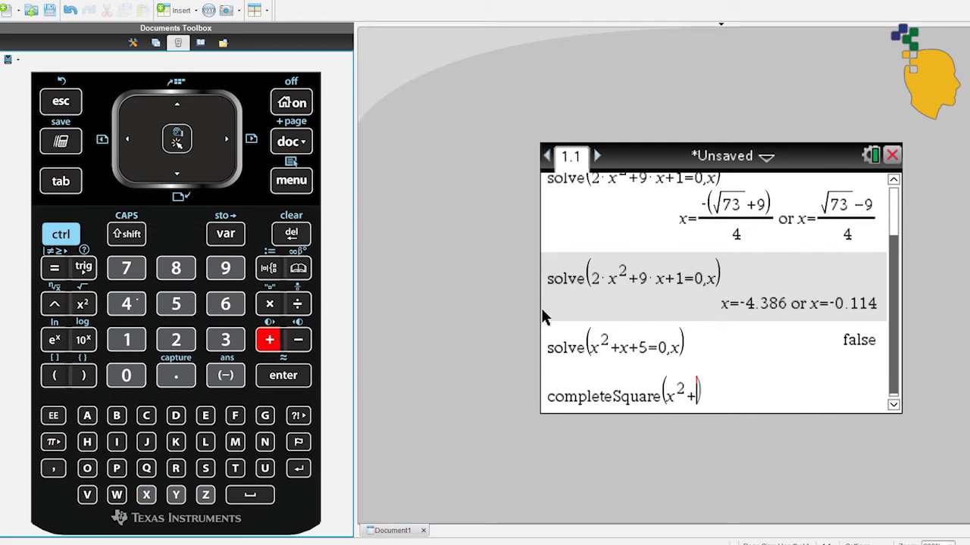
pyautogui.write('4x-2')
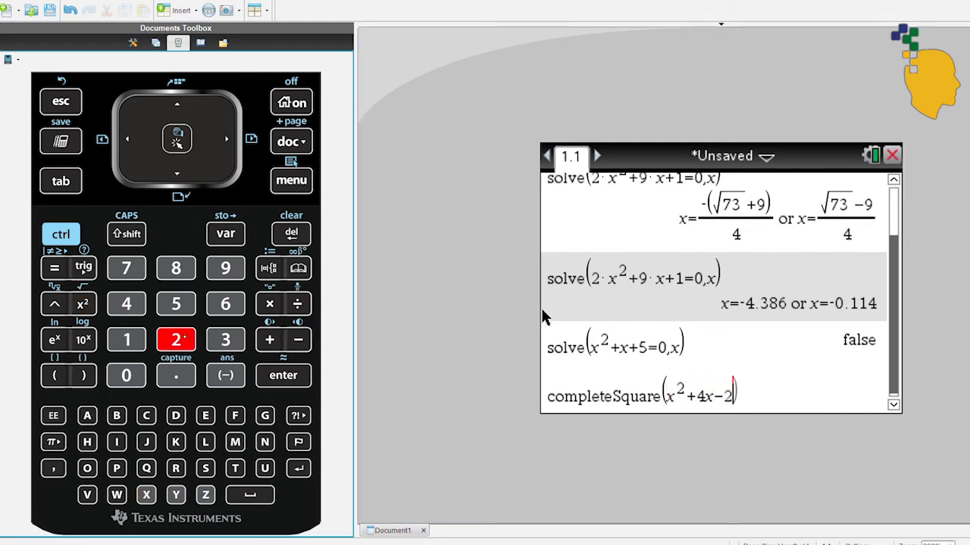
pyautogui.write(',x')
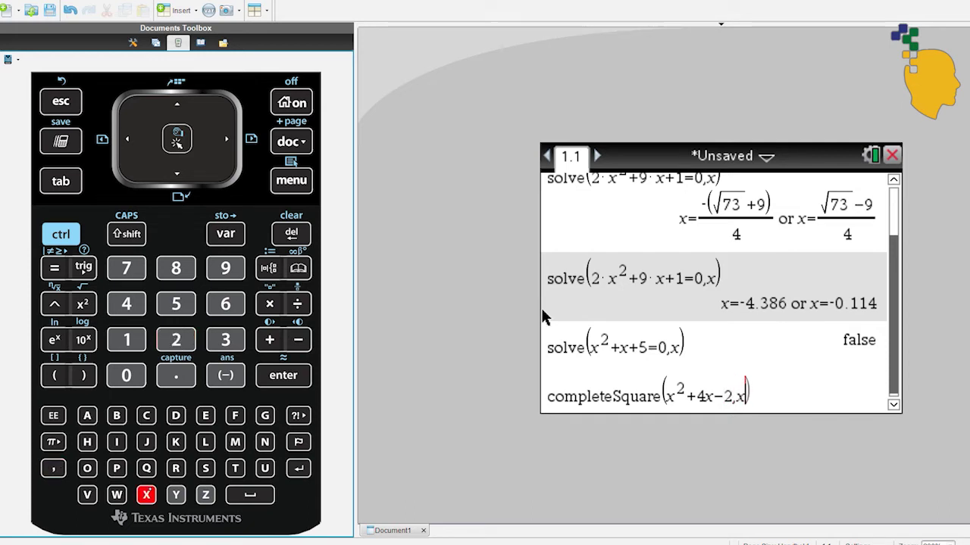
pyautogui.press('Return')
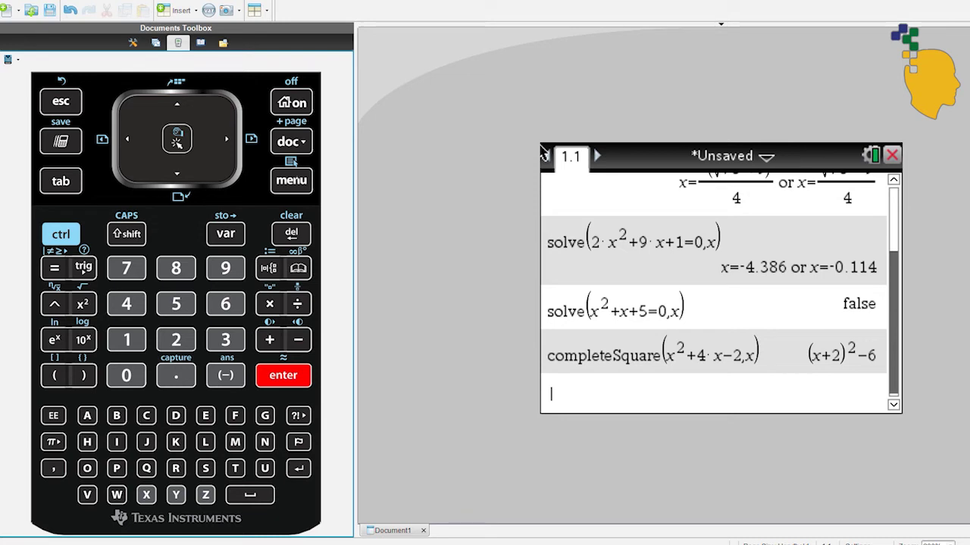
# Step: Solve the previous result (x+2)^2-6=0 for x, giving x=-(√6+2) or x=√6-2
pyautogui.hotkey('ctrl', 'm')
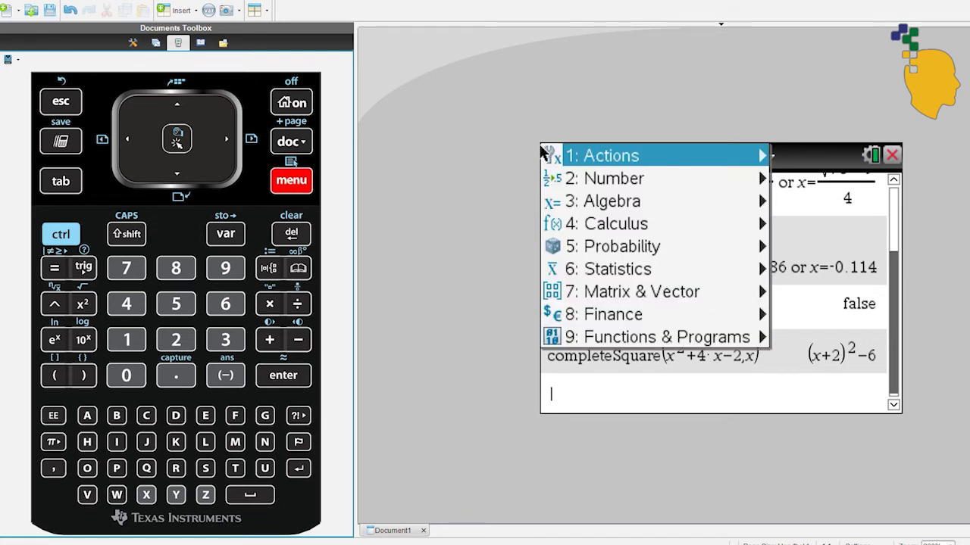
pyautogui.click(639, 201)
pyautogui.click(701, 176)
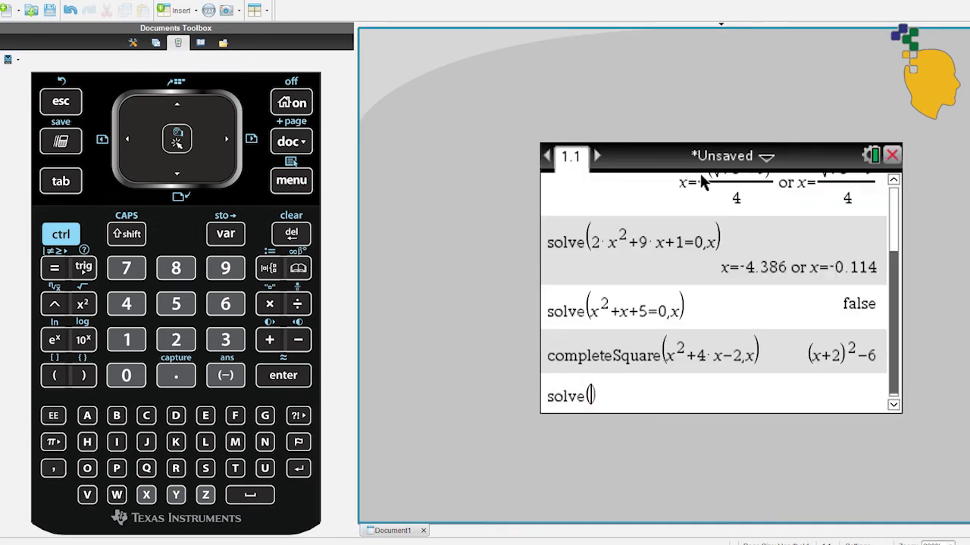
pyautogui.press('Up')
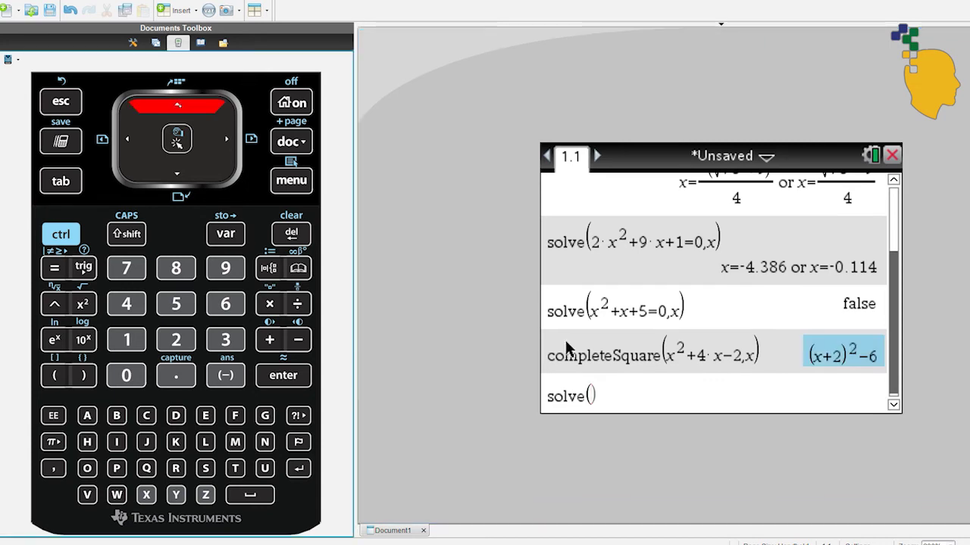
pyautogui.press('Return')
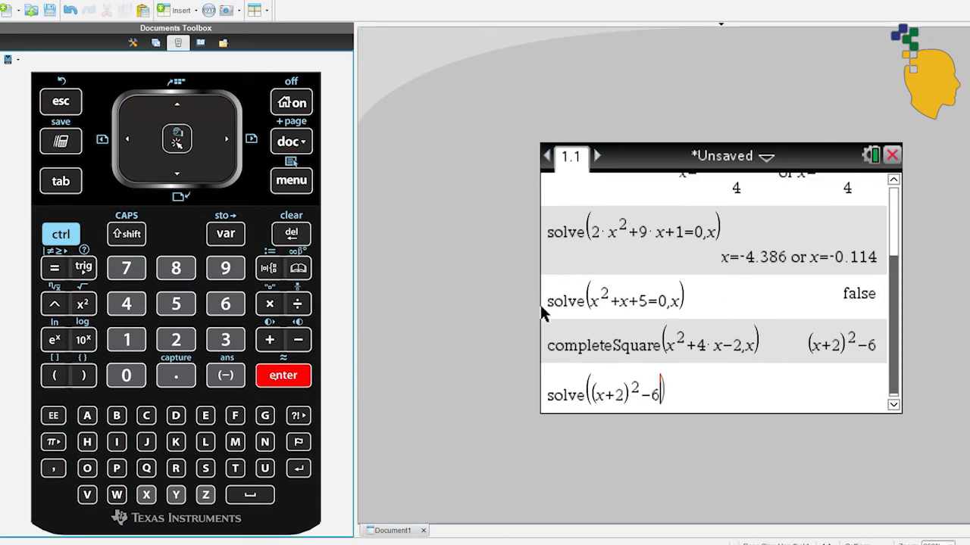
pyautogui.write('=')
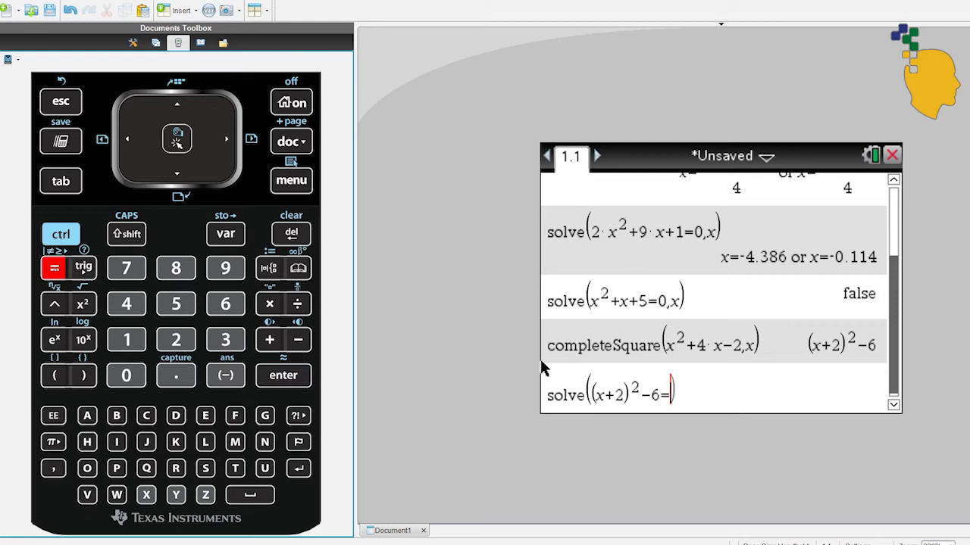
pyautogui.write('0,x')
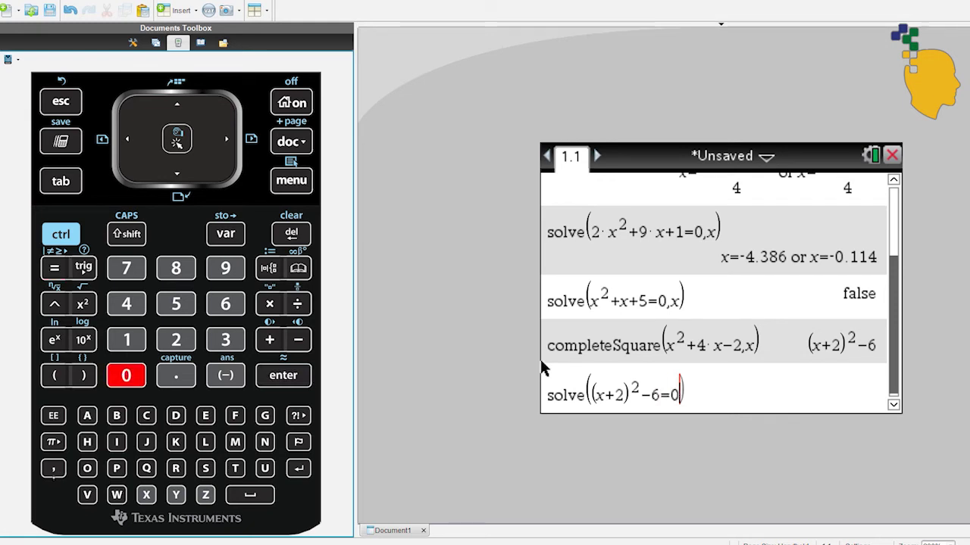
pyautogui.press('Return')
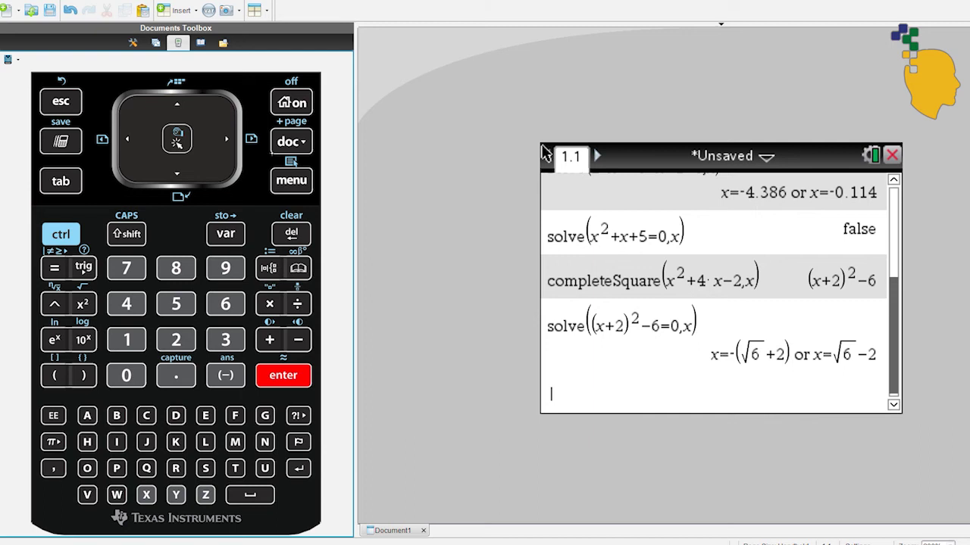
# Step: Factor the earlier result (x+2)^2-6 in x to get (x+√6+2)·(x-√6+2)
pyautogui.hotkey('ctrl', 'm')
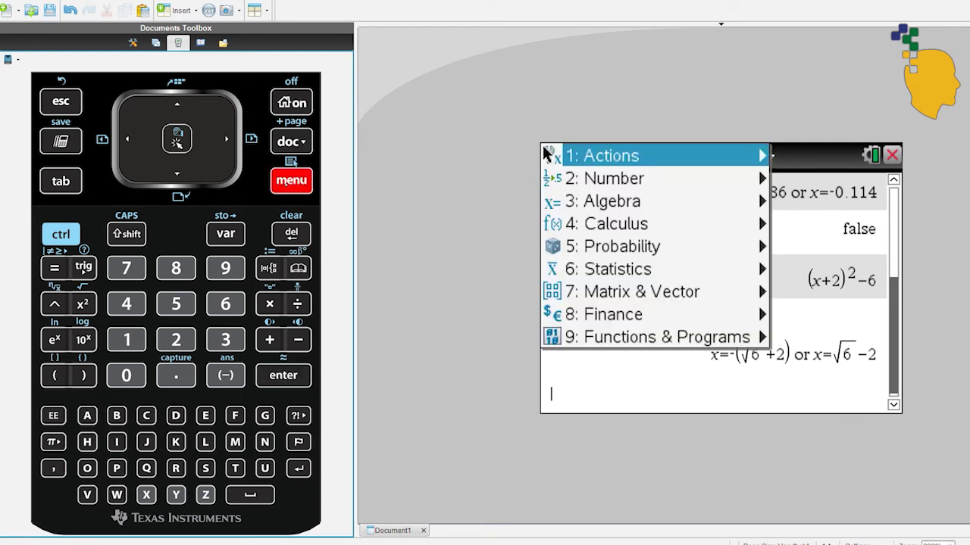
pyautogui.click(632, 204)
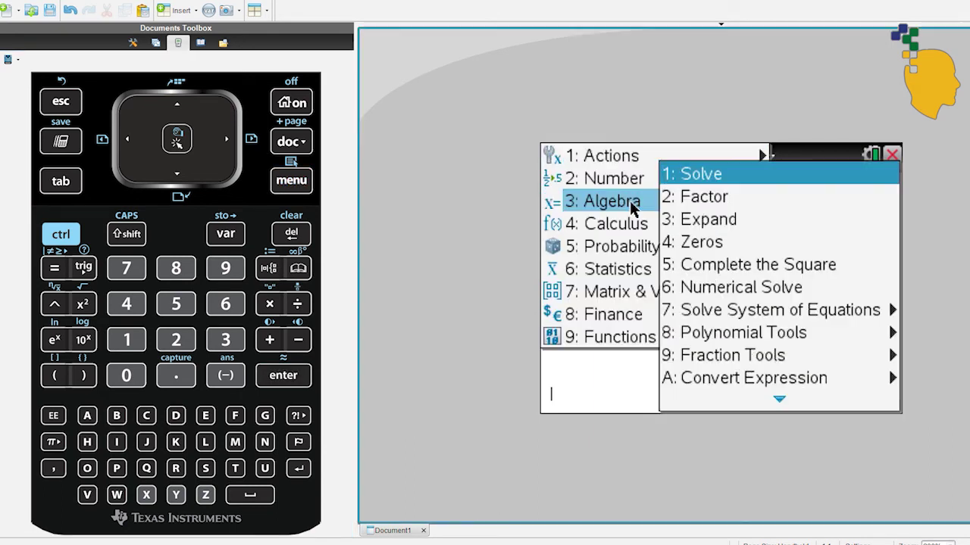
pyautogui.click(688, 198)
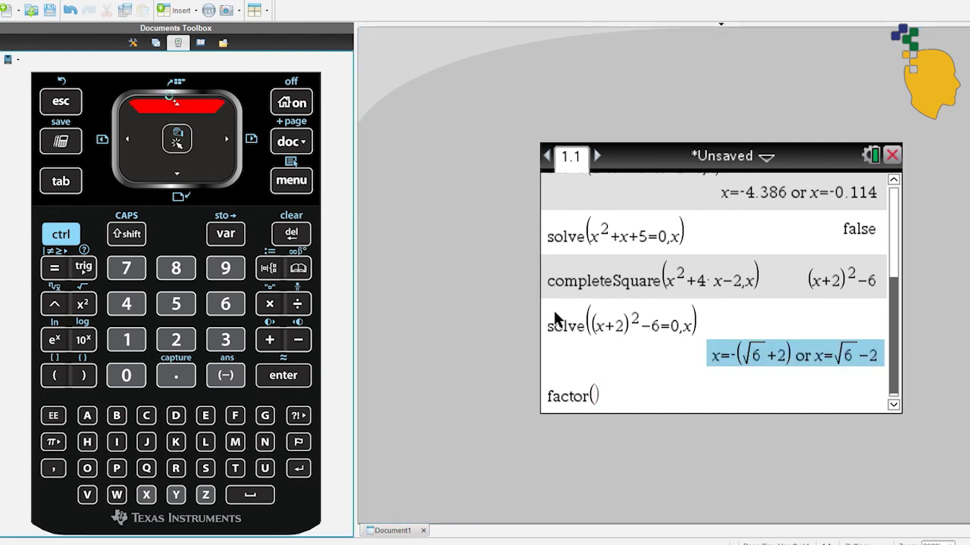
pyautogui.press('Up')
pyautogui.press('Up')
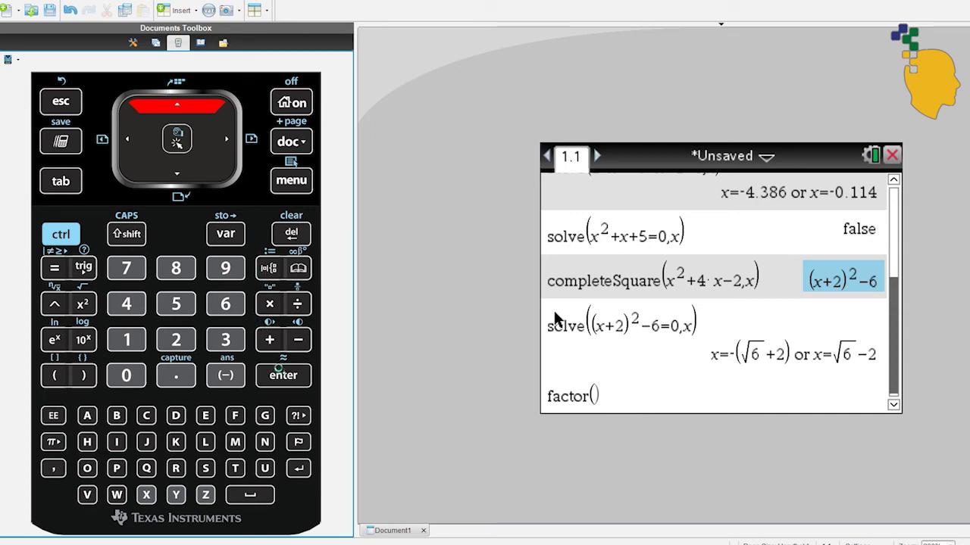
pyautogui.click(279, 369)
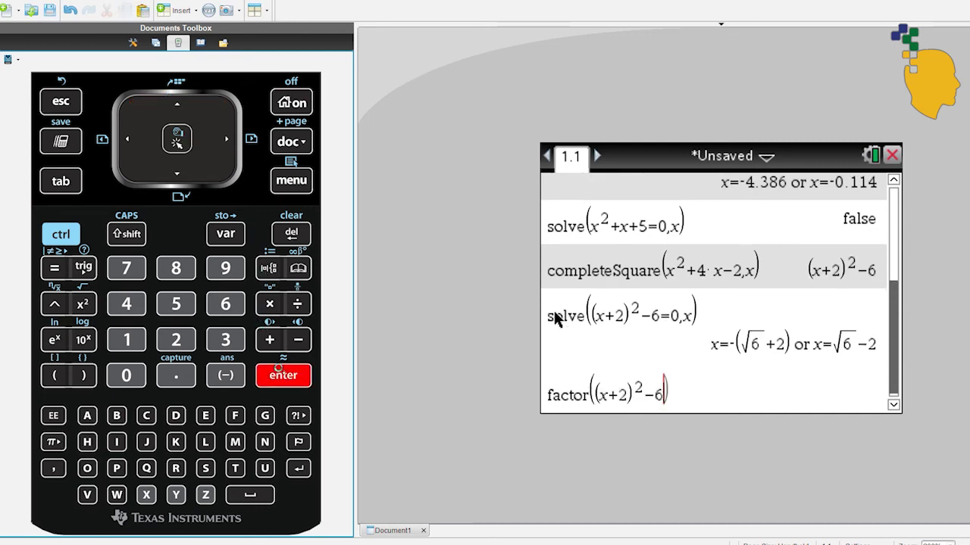
pyautogui.click(46, 466)
pyautogui.click(146, 495)
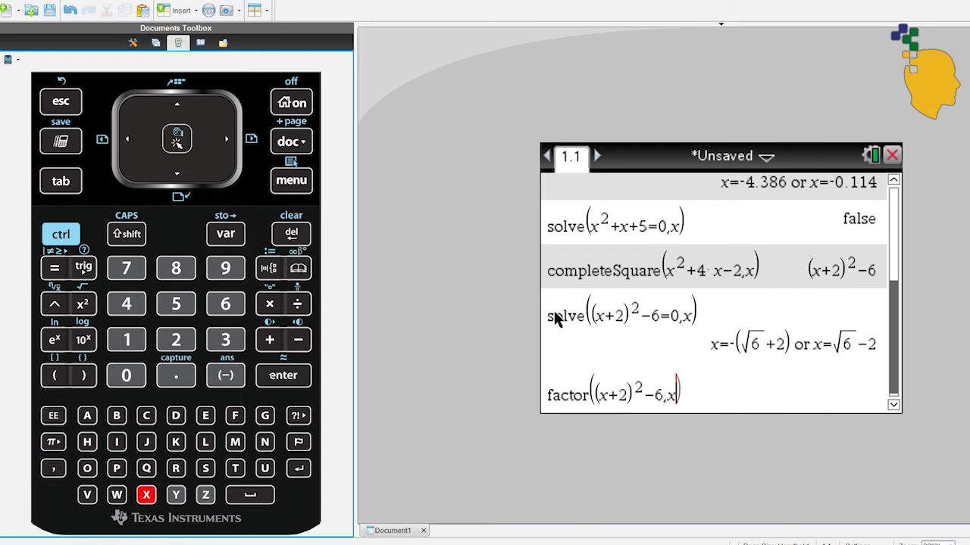
pyautogui.press('Return')
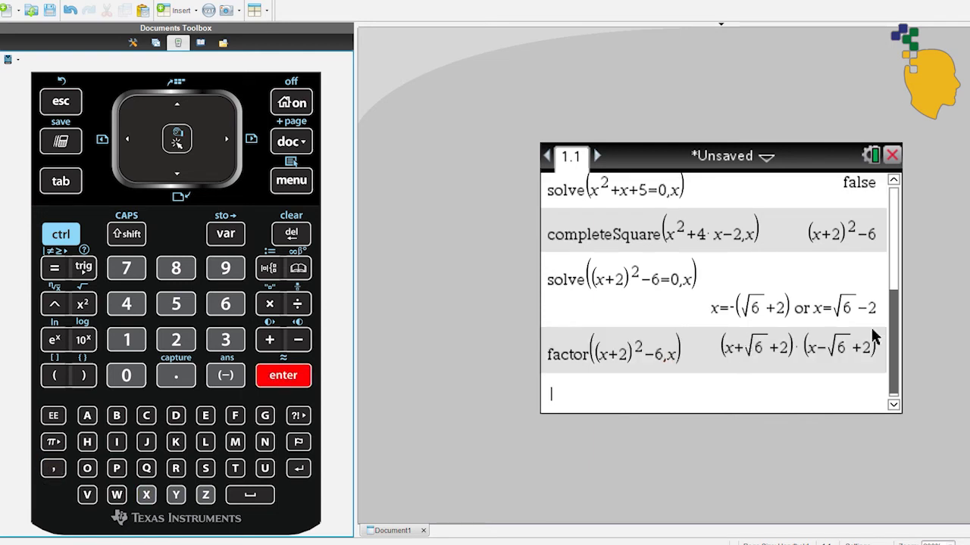
# Step: Apply completeSquare to x^2+3x-5 in x, giving (x+3/2)^2-29/4
pyautogui.hotkey('ctrl', 'm')
pyautogui.click(705, 201)
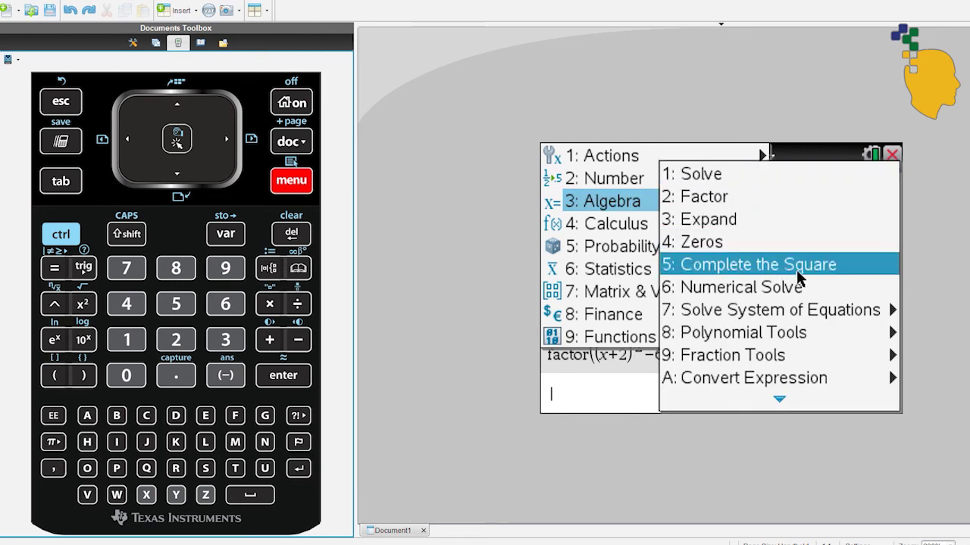
pyautogui.click(846, 262)
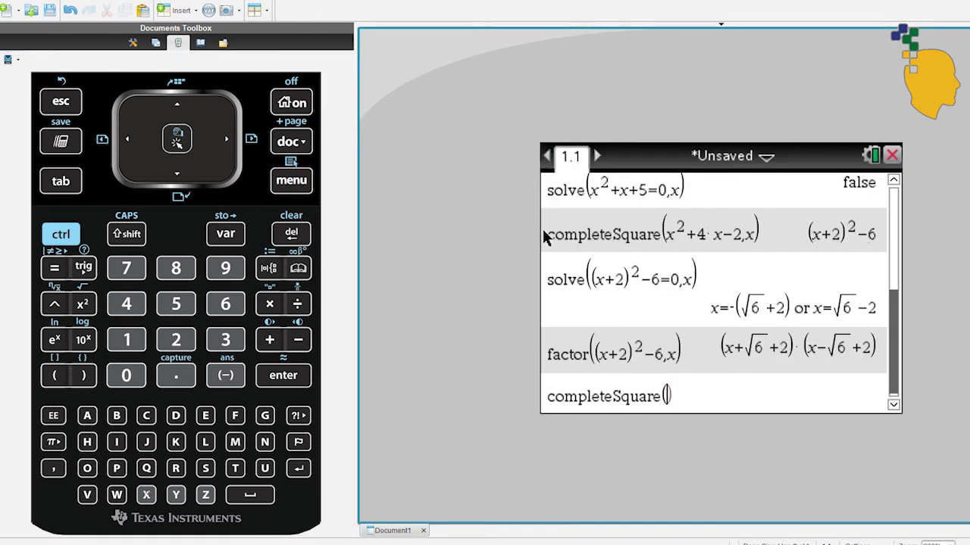
pyautogui.write('x^2')
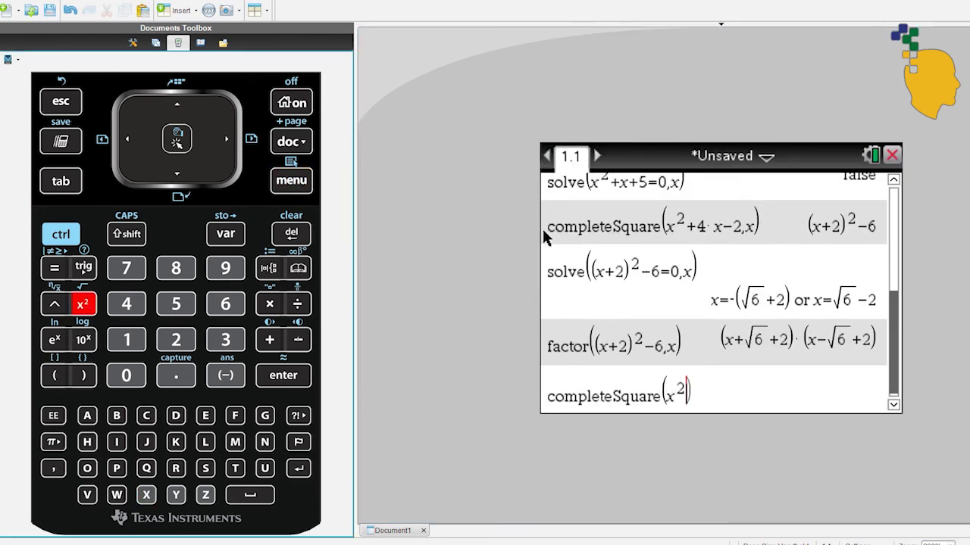
pyautogui.write('+3·x-')
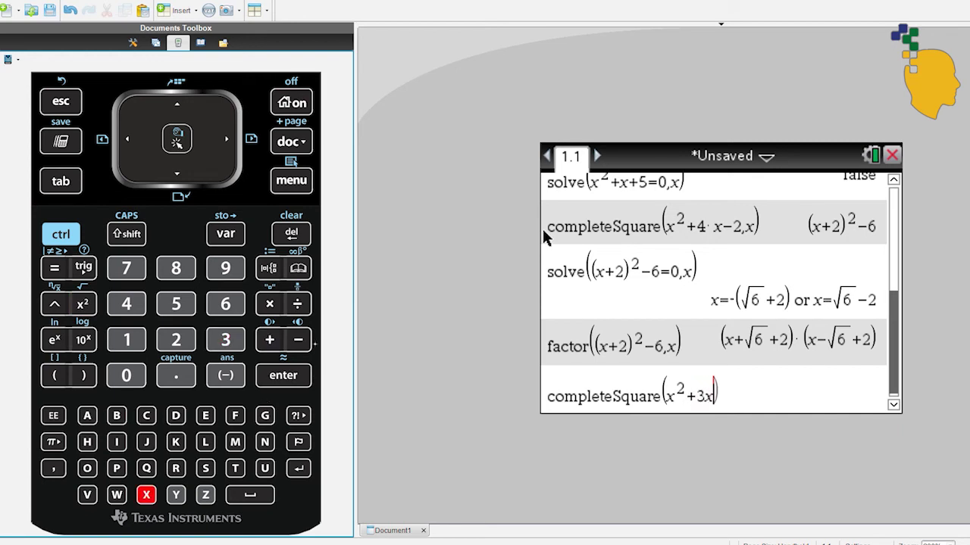
pyautogui.write('5')
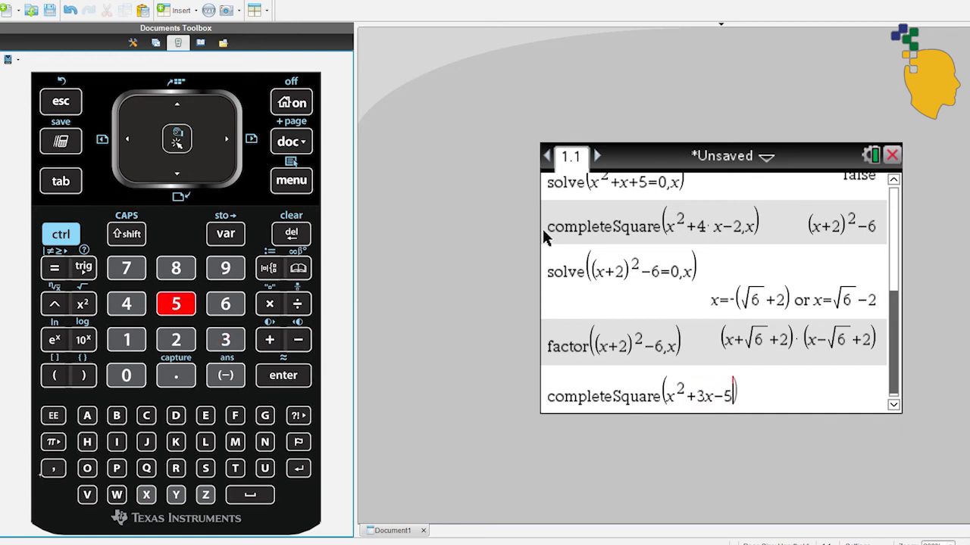
pyautogui.write(',x')
pyautogui.press('Return')
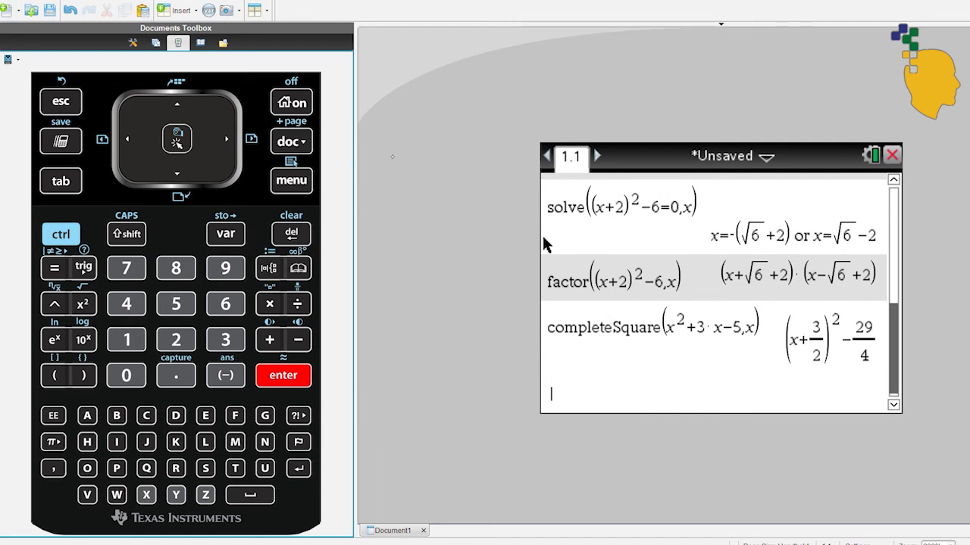
pyautogui.hotkey('ctrl', 'm')
# Step: Factor the pasted result (x+3/2)^2-29/4 in x, giving (2x+√29+3)·(2x-√29+3)/4
pyautogui.moveTo(654, 199)
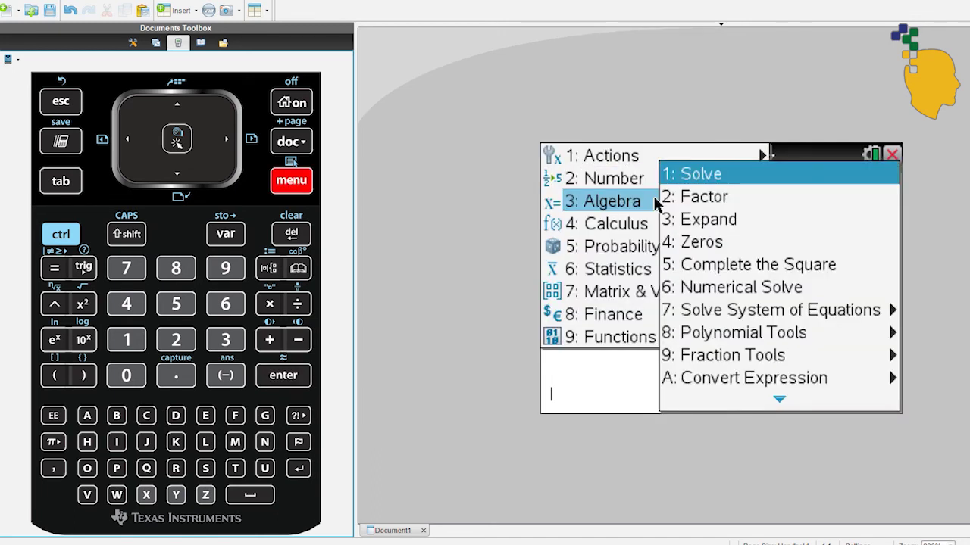
pyautogui.click(720, 198)
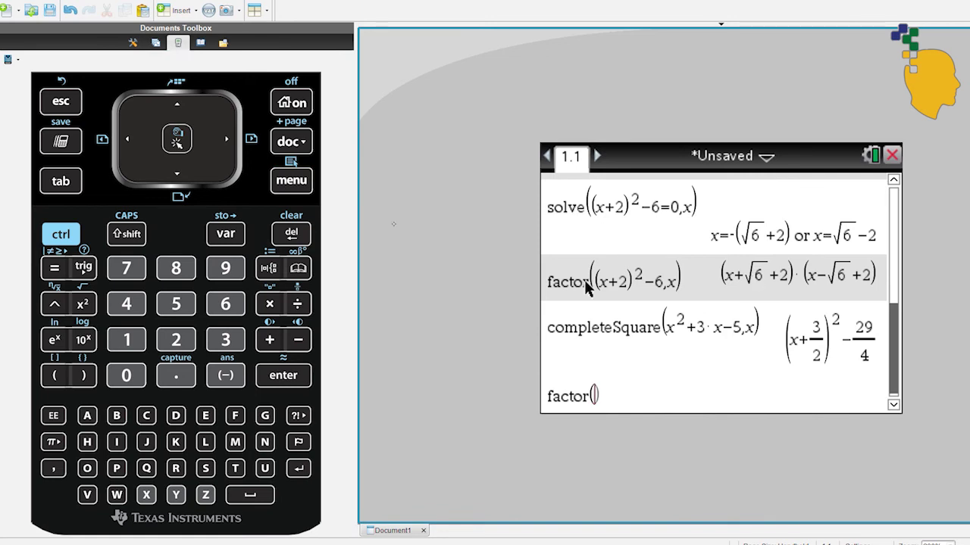
pyautogui.press('Up')
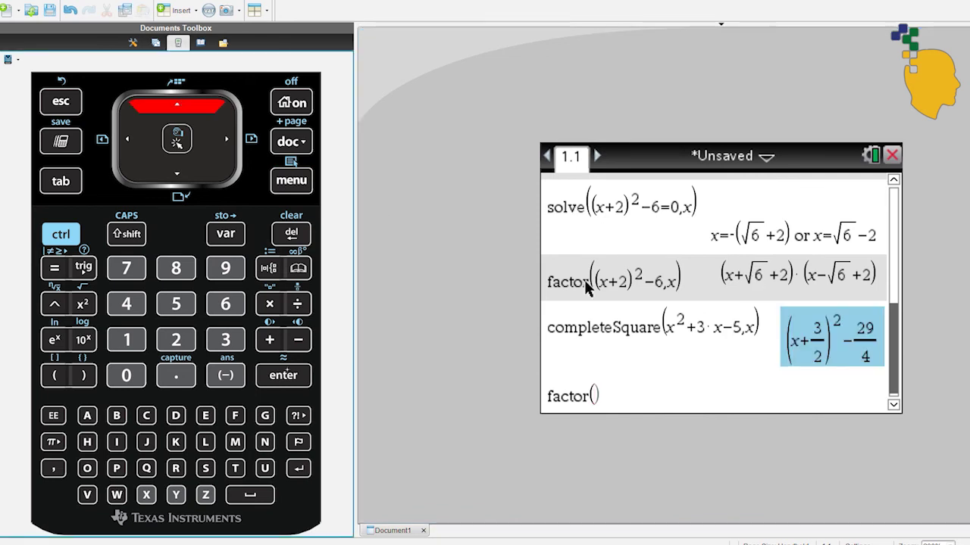
pyautogui.press('Return')
pyautogui.write(',')
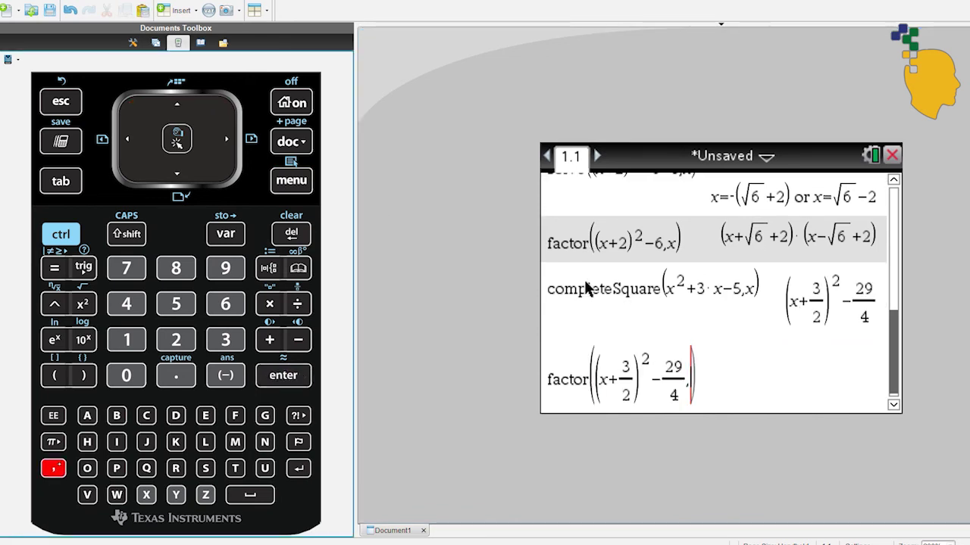
pyautogui.write('x')
pyautogui.press('Return')
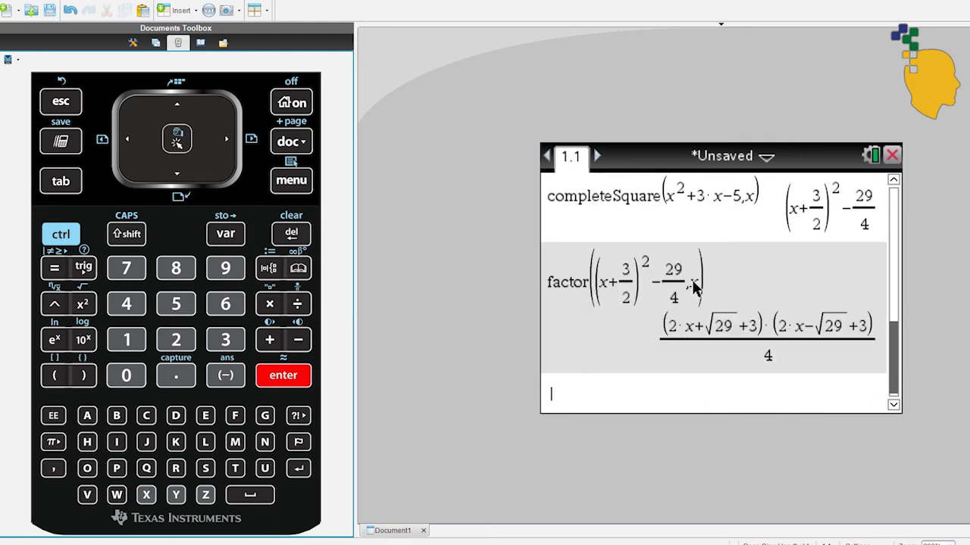
# Step: Solve the pasted factored result =0 for x exactly, then as decimals -4.193 and 1.193
pyautogui.hotkey('ctrl', 'm')
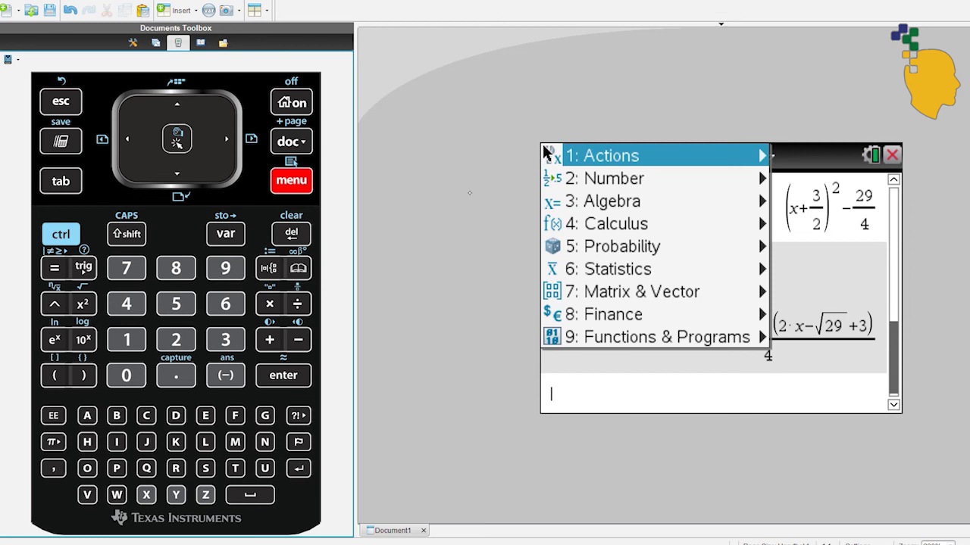
pyautogui.moveTo(598, 201)
pyautogui.click(731, 170)
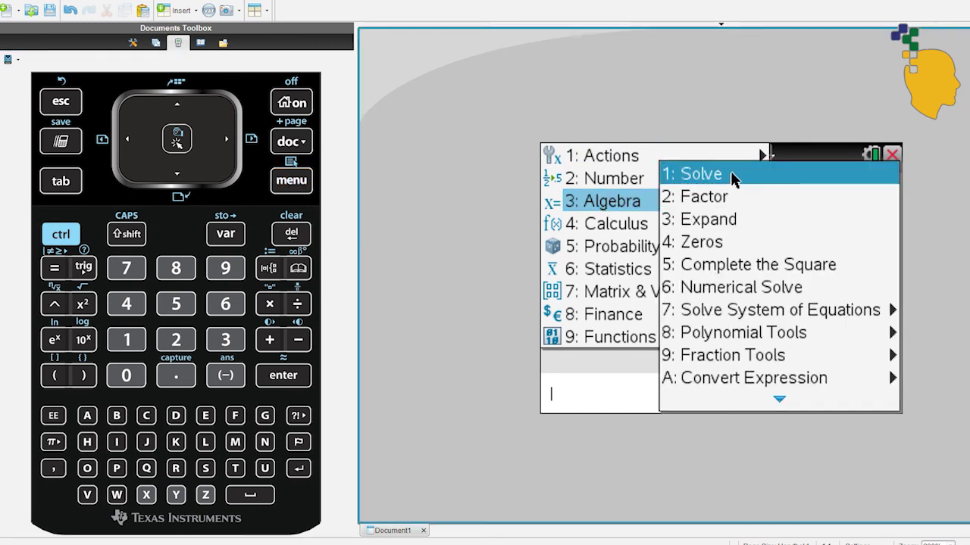
pyautogui.click(730, 171)
pyautogui.press('Up')
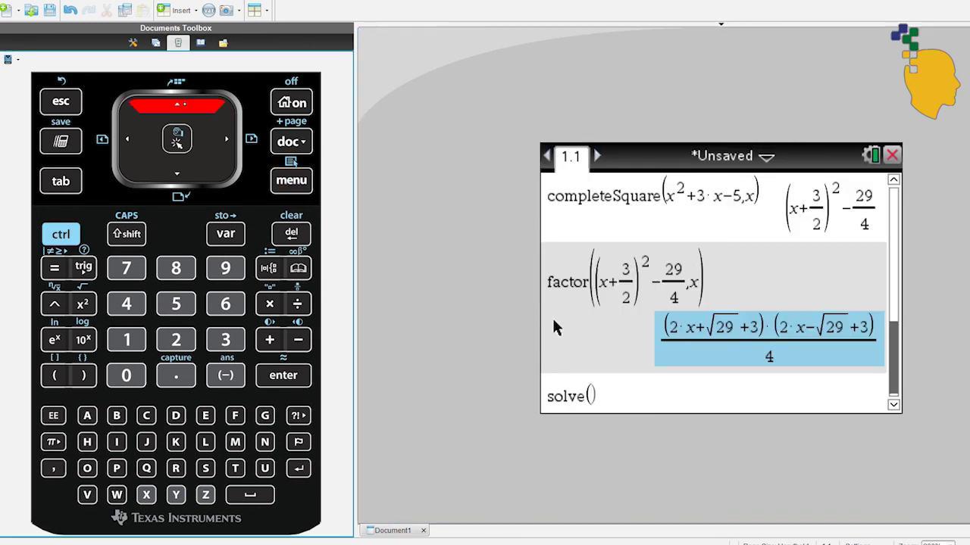
pyautogui.press('Return')
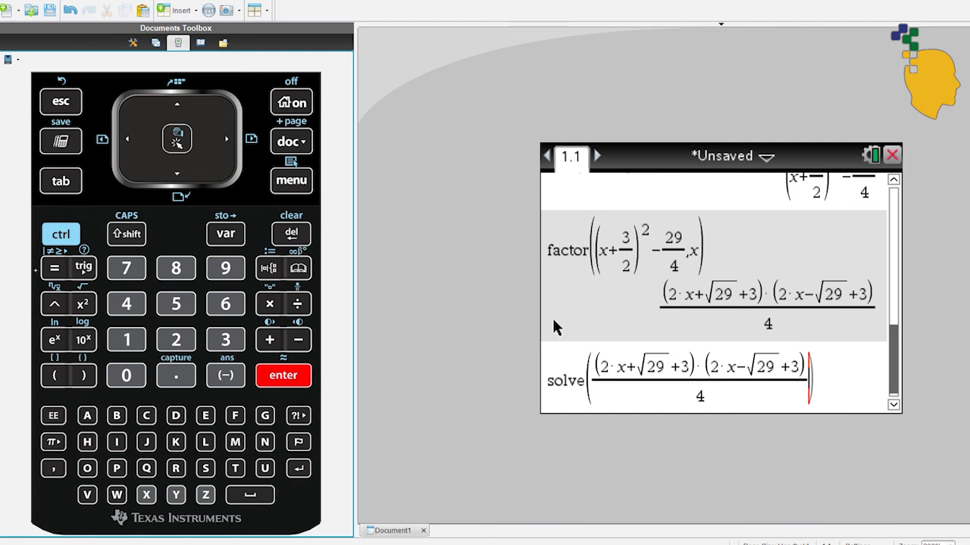
pyautogui.write('=0')
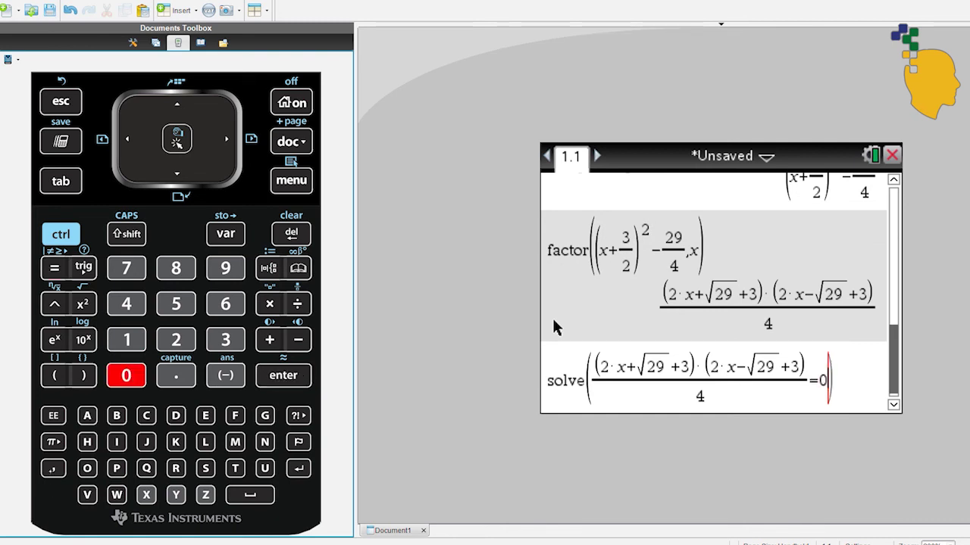
pyautogui.write(',x')
pyautogui.press('Return')
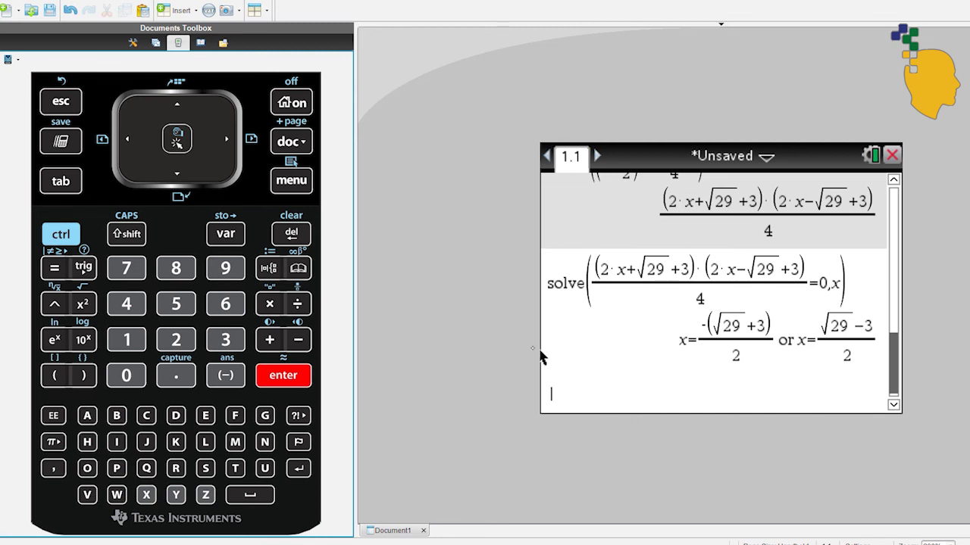
pyautogui.press('ctrl')
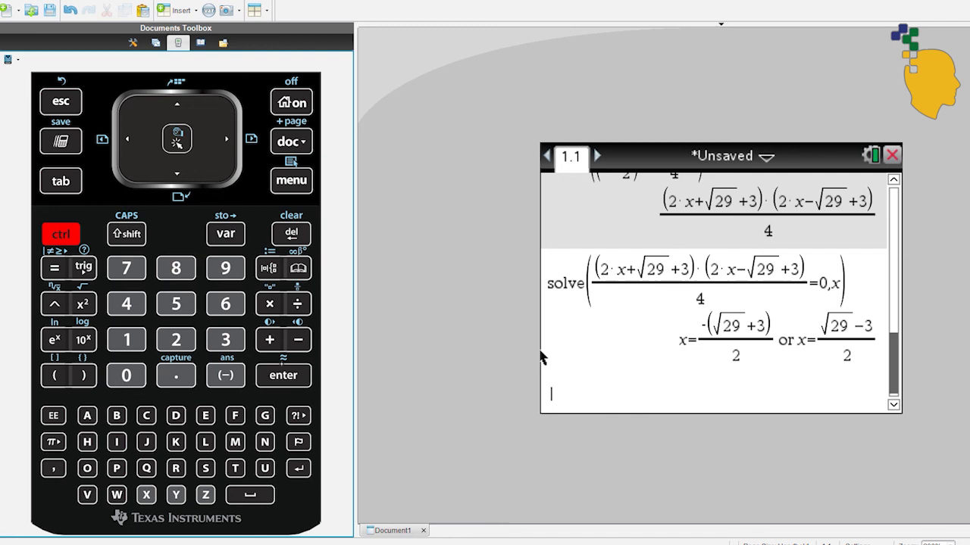
pyautogui.hotkey('ctrl', 'Return')
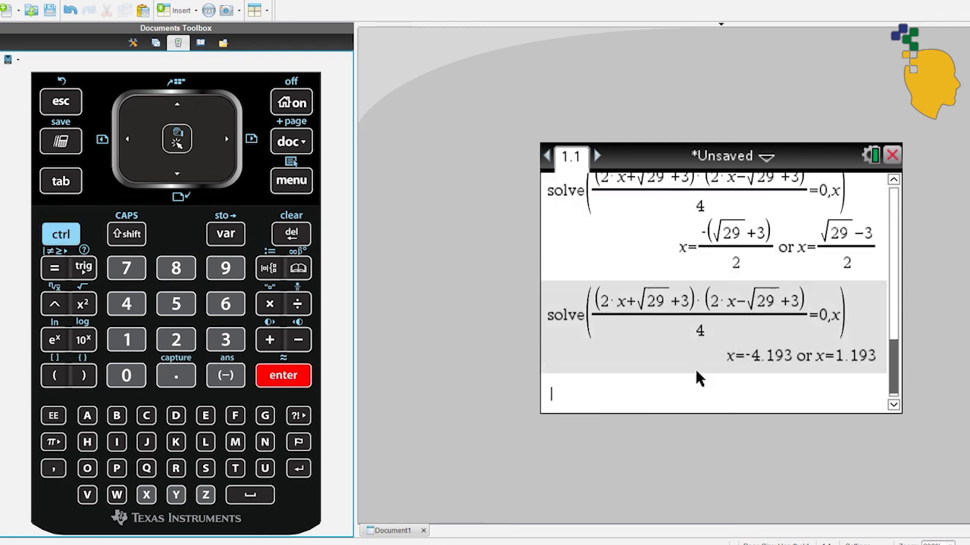